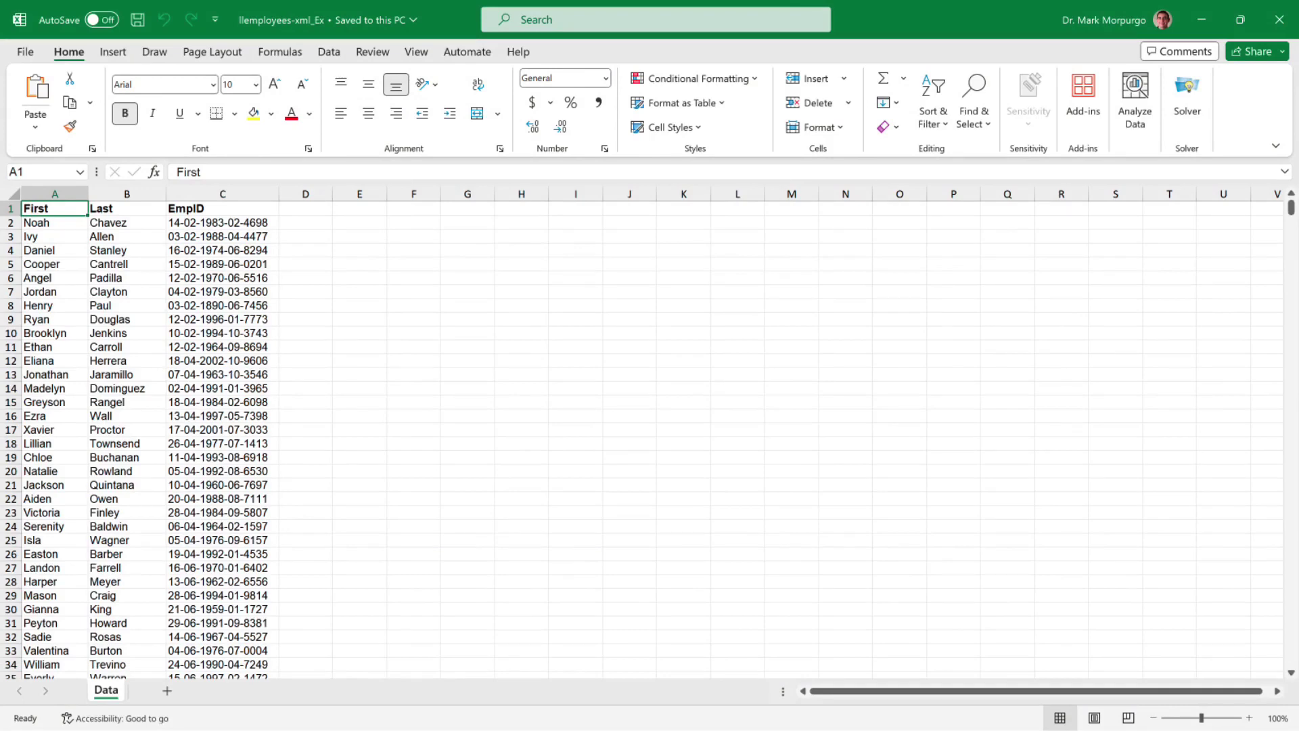
- Select the EmpID values from C2 down to the last employee row, then go to the Data tools
{"action": "left_click_drag", "start_coordinate": [223, 222], "coordinate": [277, 652]}
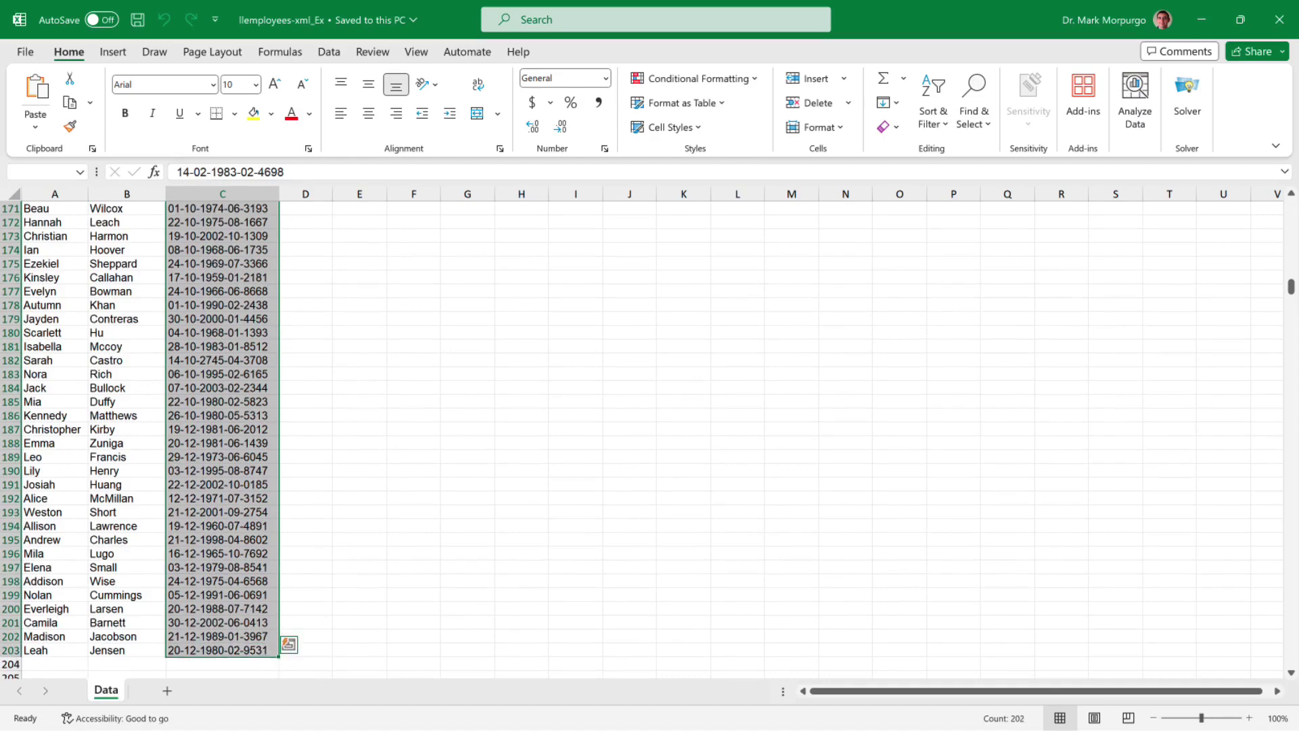
{"action": "left_click", "coordinate": [329, 55]}
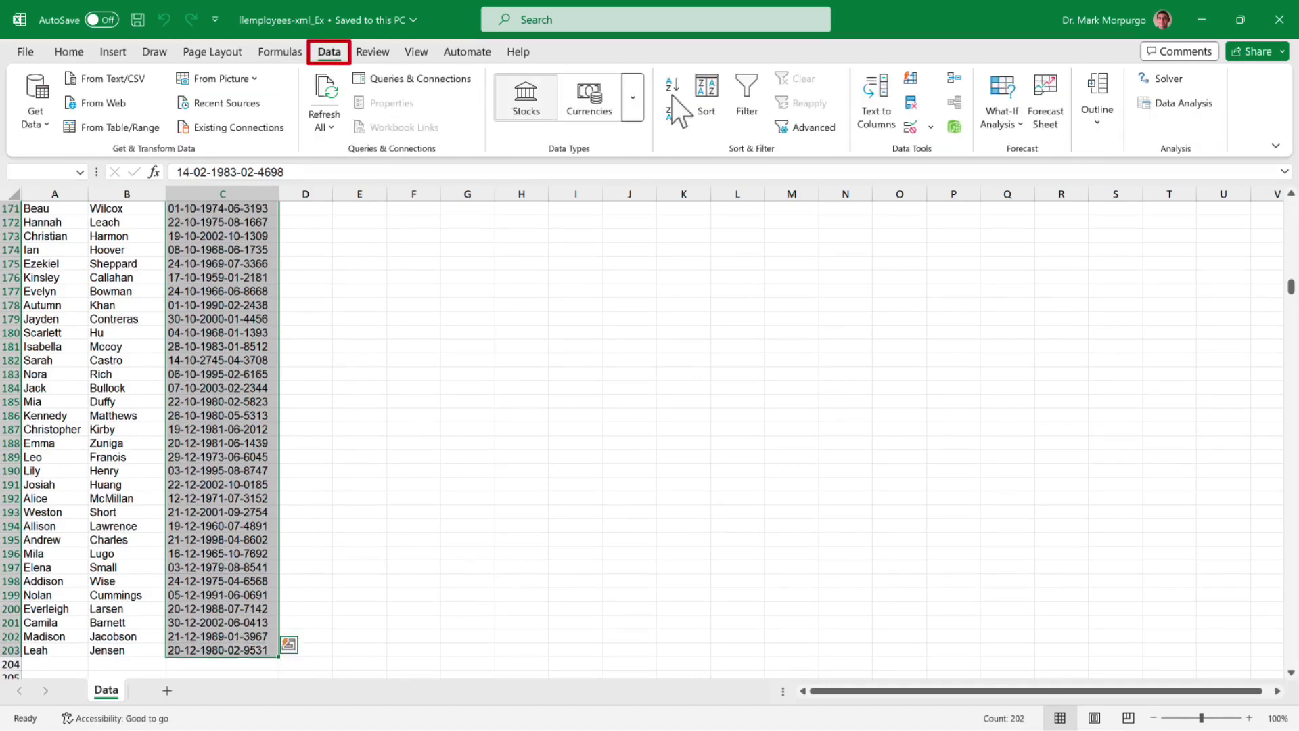
- Set up Text to Columns as Delimited, with '-' as the only delimiter, up to the column-format step
{"action": "left_click", "coordinate": [886, 103]}
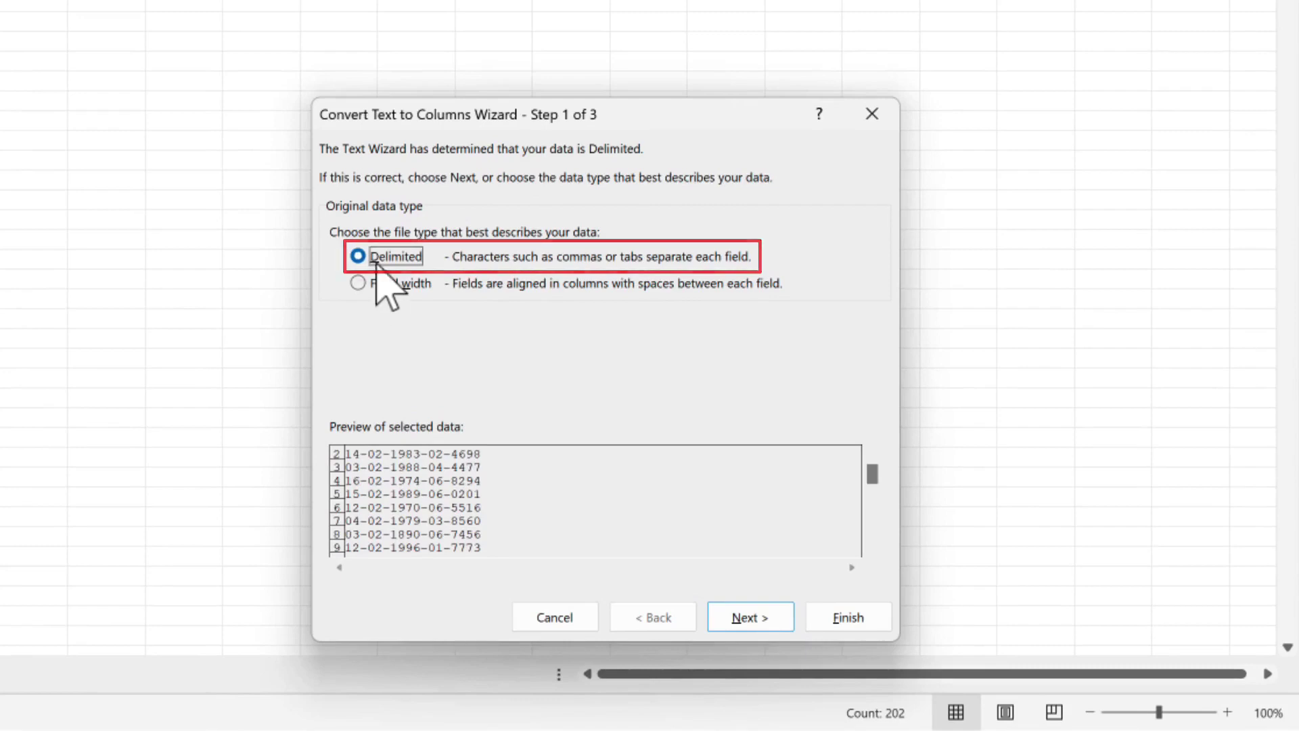
{"action": "left_click", "coordinate": [766, 617]}
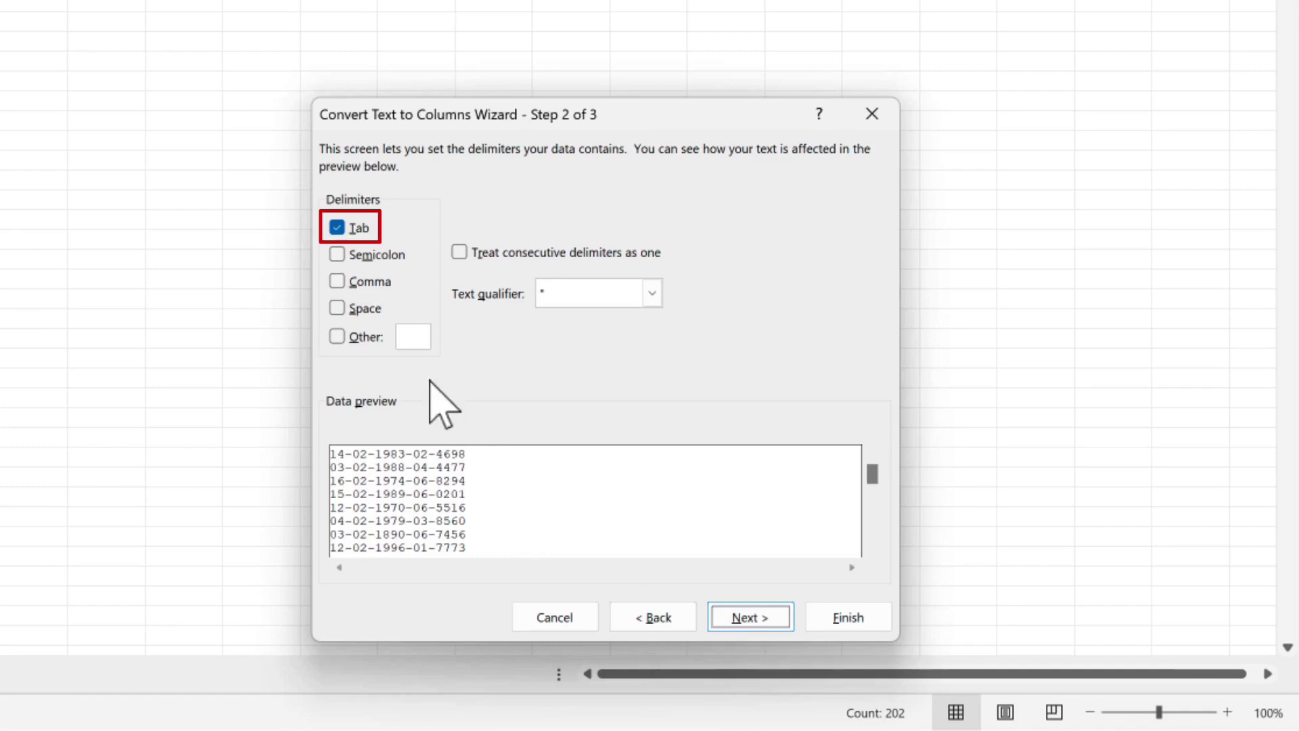
{"action": "left_click", "coordinate": [345, 230]}
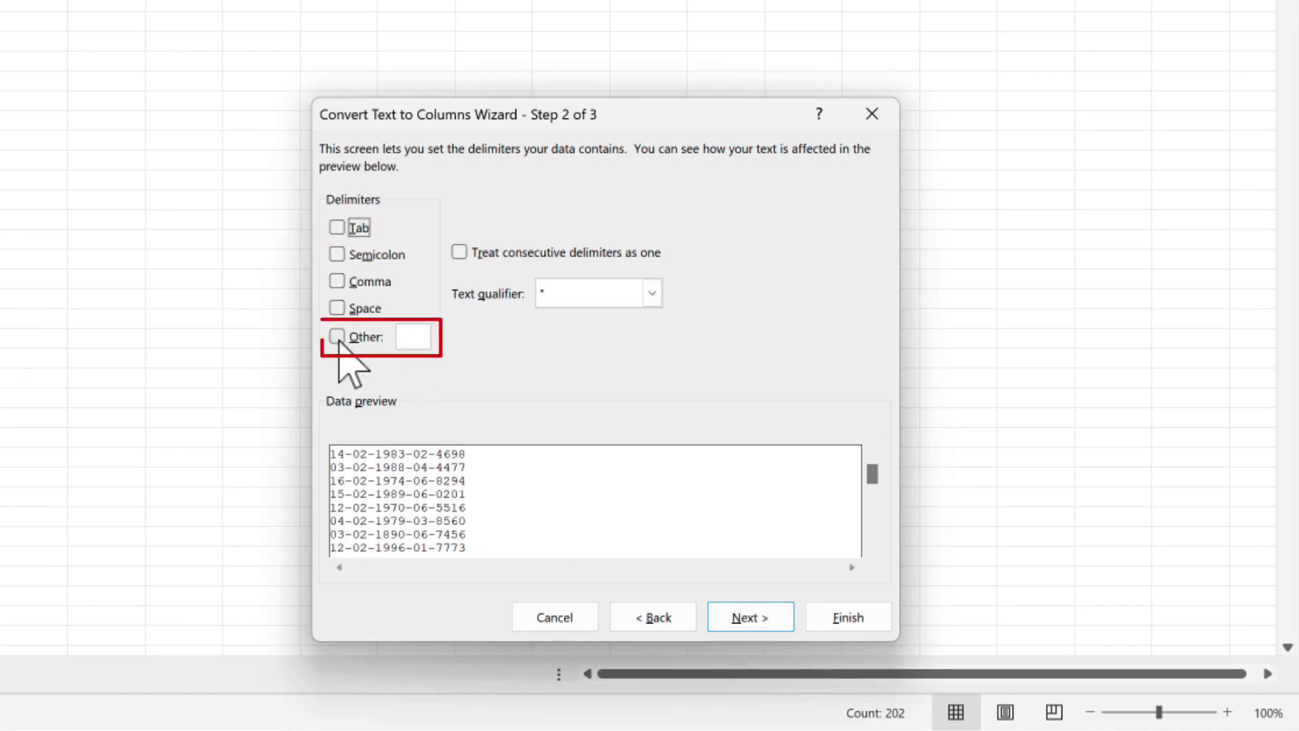
{"action": "left_click", "coordinate": [339, 340]}
{"action": "left_click", "coordinate": [414, 336]}
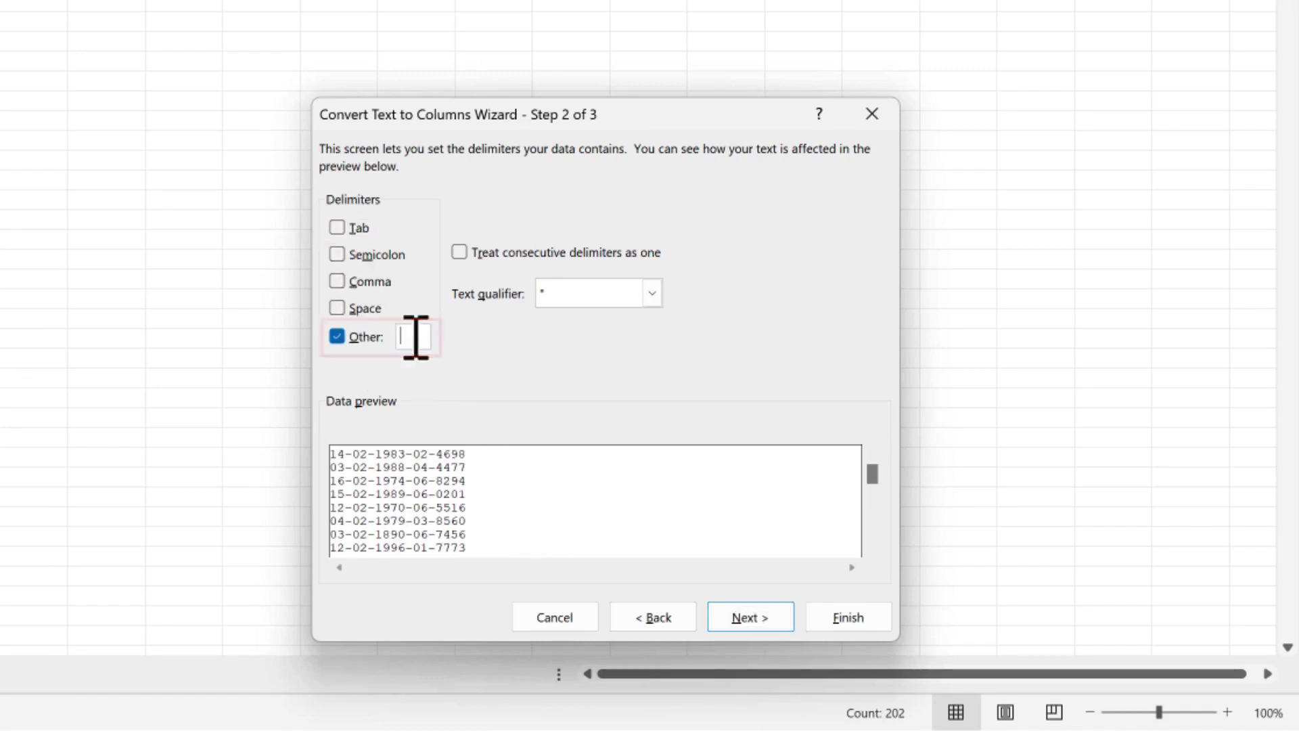
{"action": "type", "text": "-"}
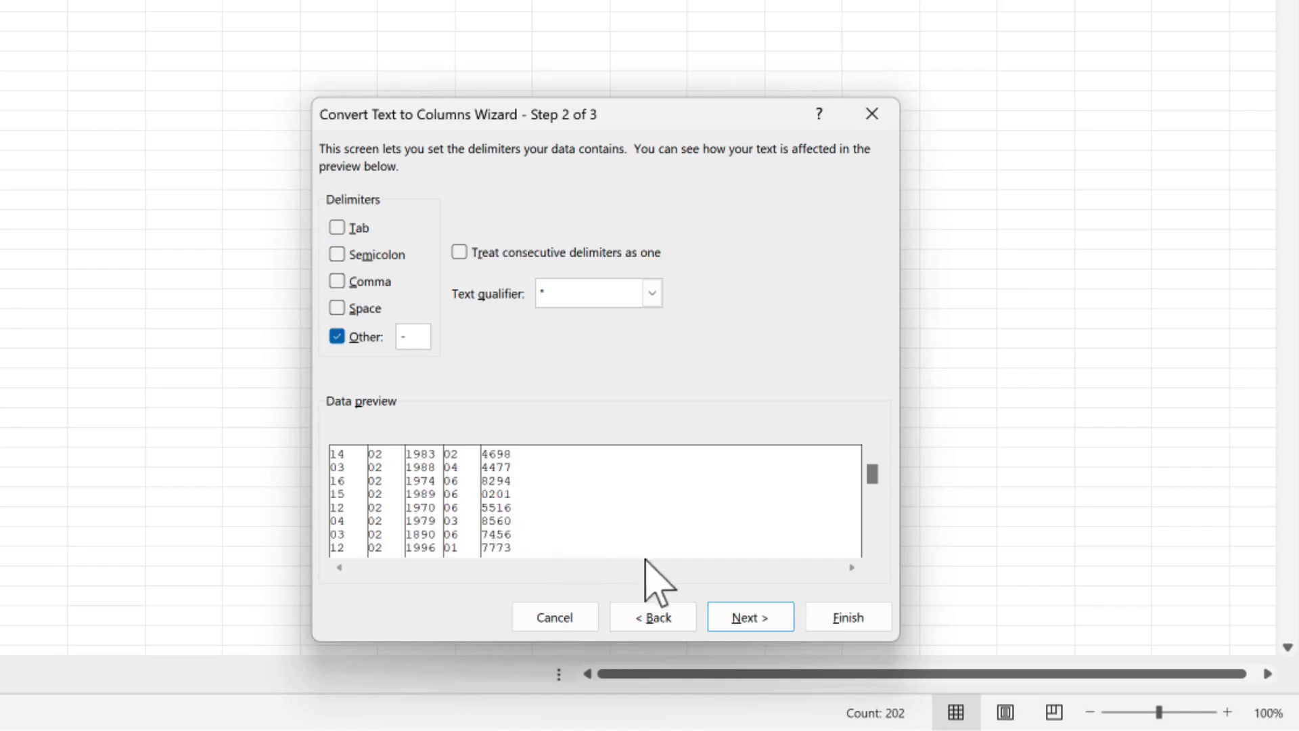
{"action": "left_click", "coordinate": [737, 619]}
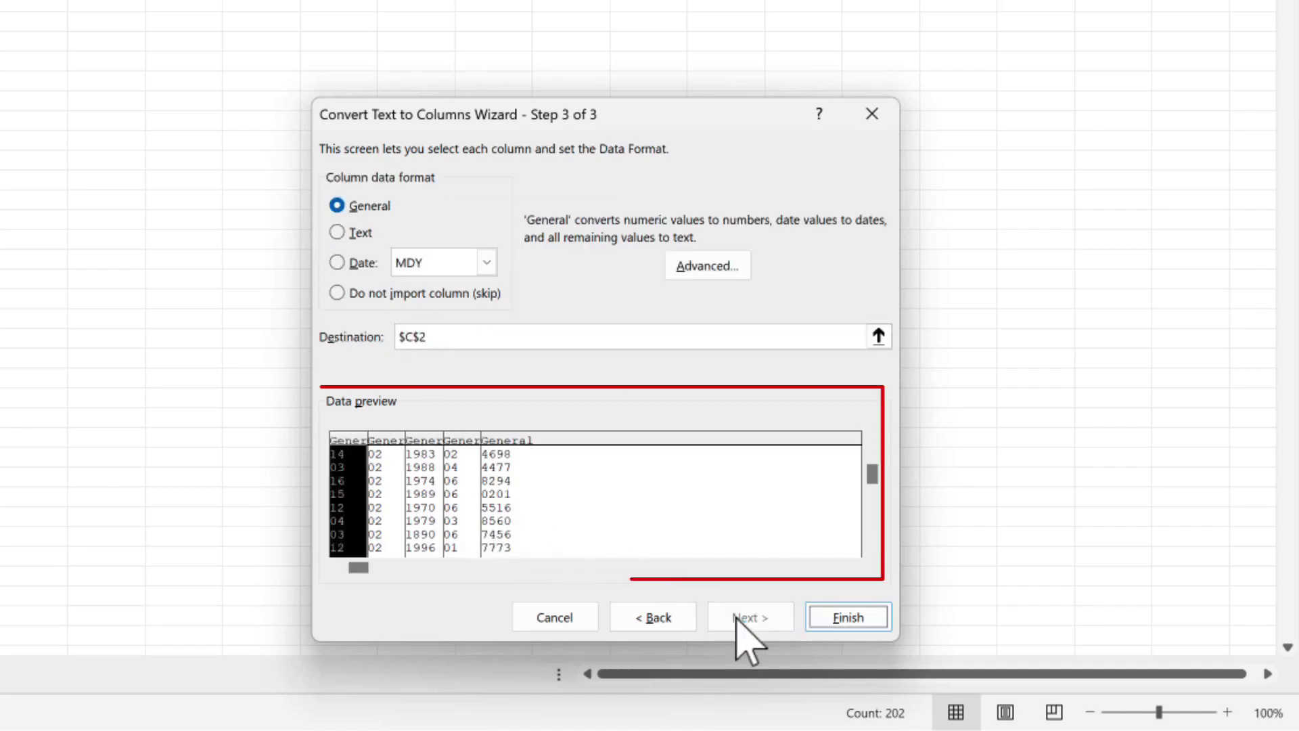
{"action": "left_click", "coordinate": [386, 436]}
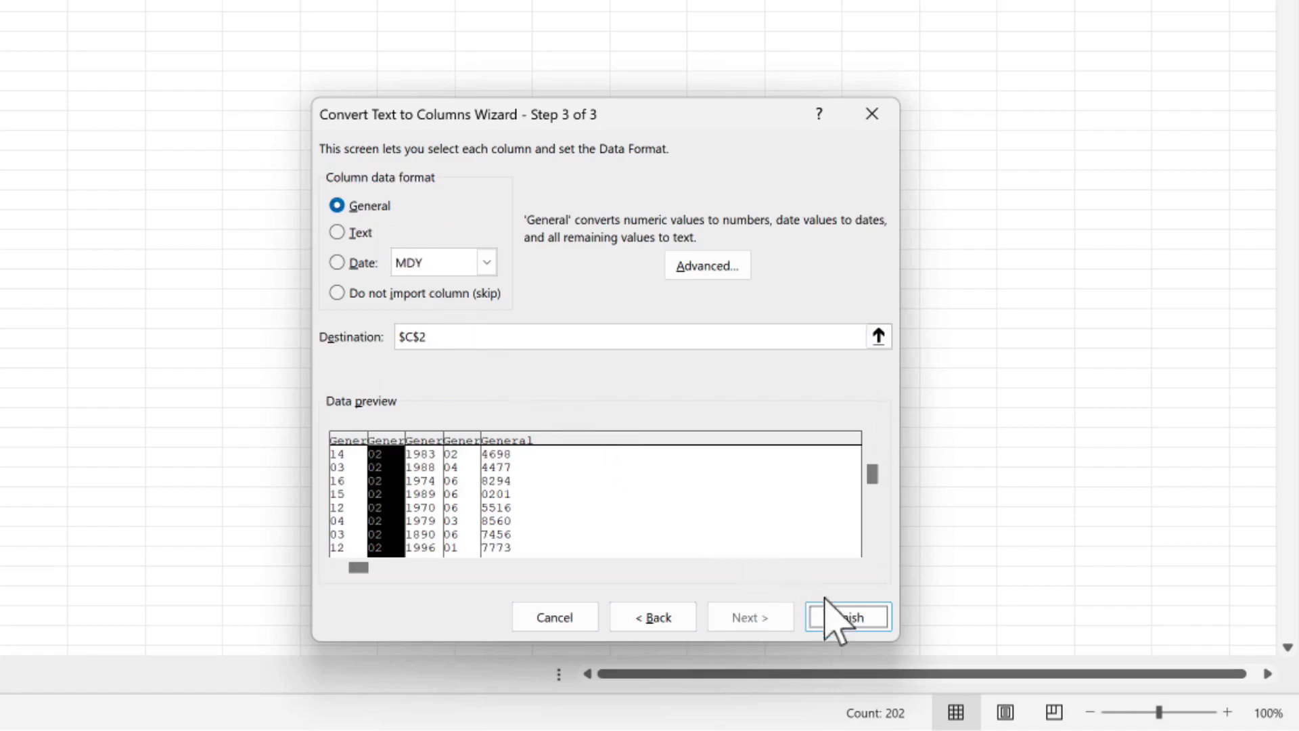
- Finish the split and enter bold headers Day, Month, Year, Department, Other in C1:G1
{"action": "left_click", "coordinate": [864, 616]}
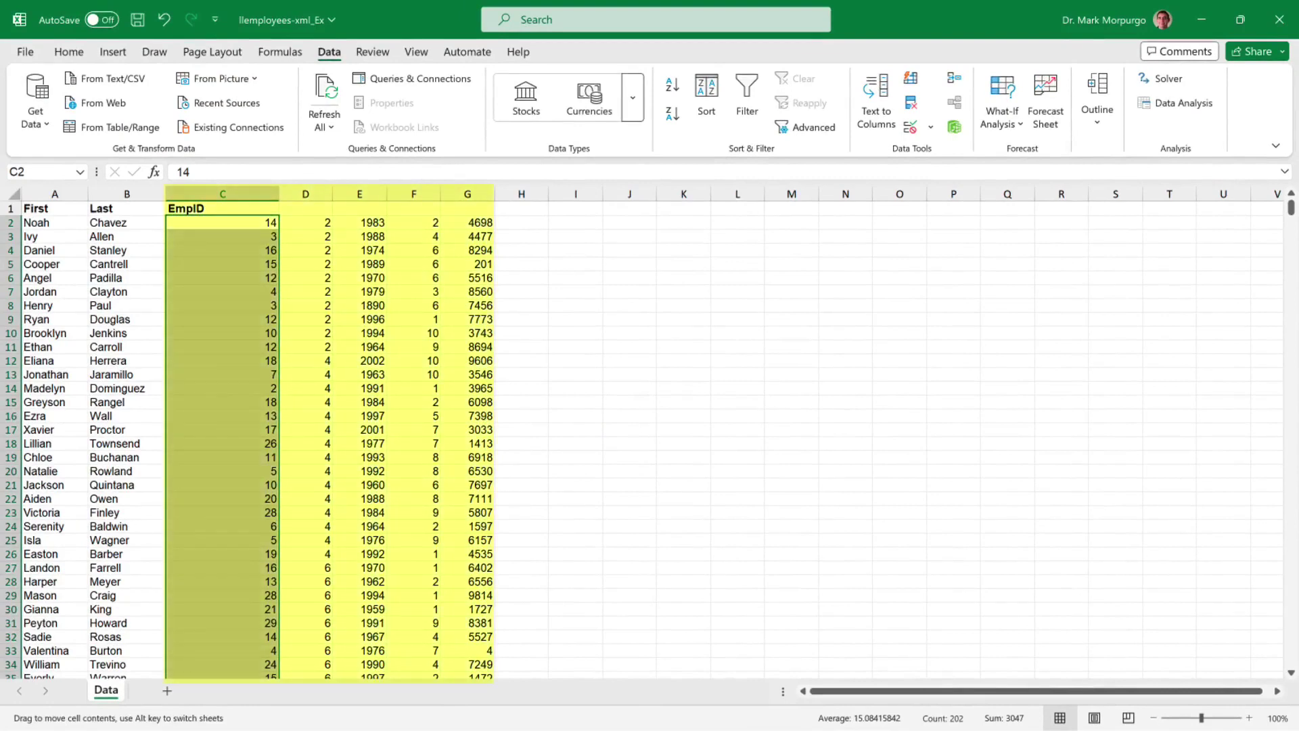
{"action": "left_click", "coordinate": [222, 208]}
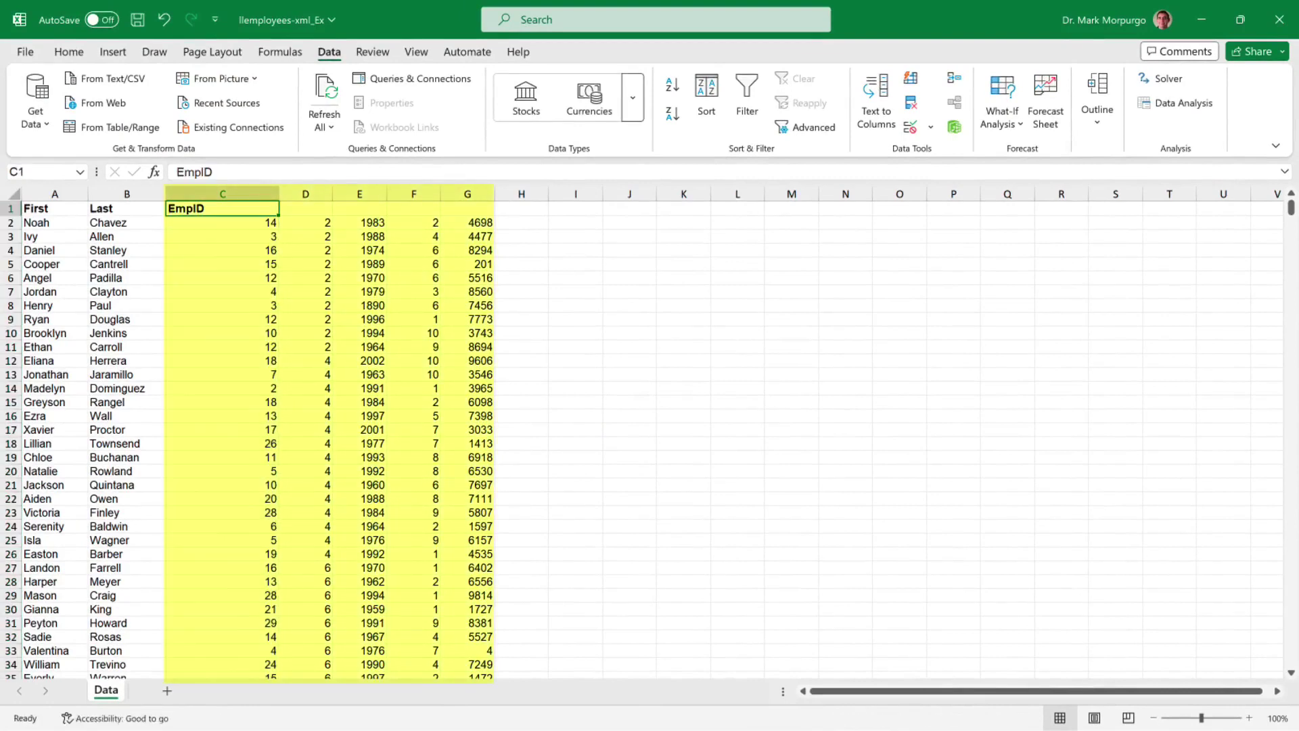
{"action": "type", "text": "Day"}
{"action": "key", "text": "Tab"}
{"action": "type", "text": "Month"}
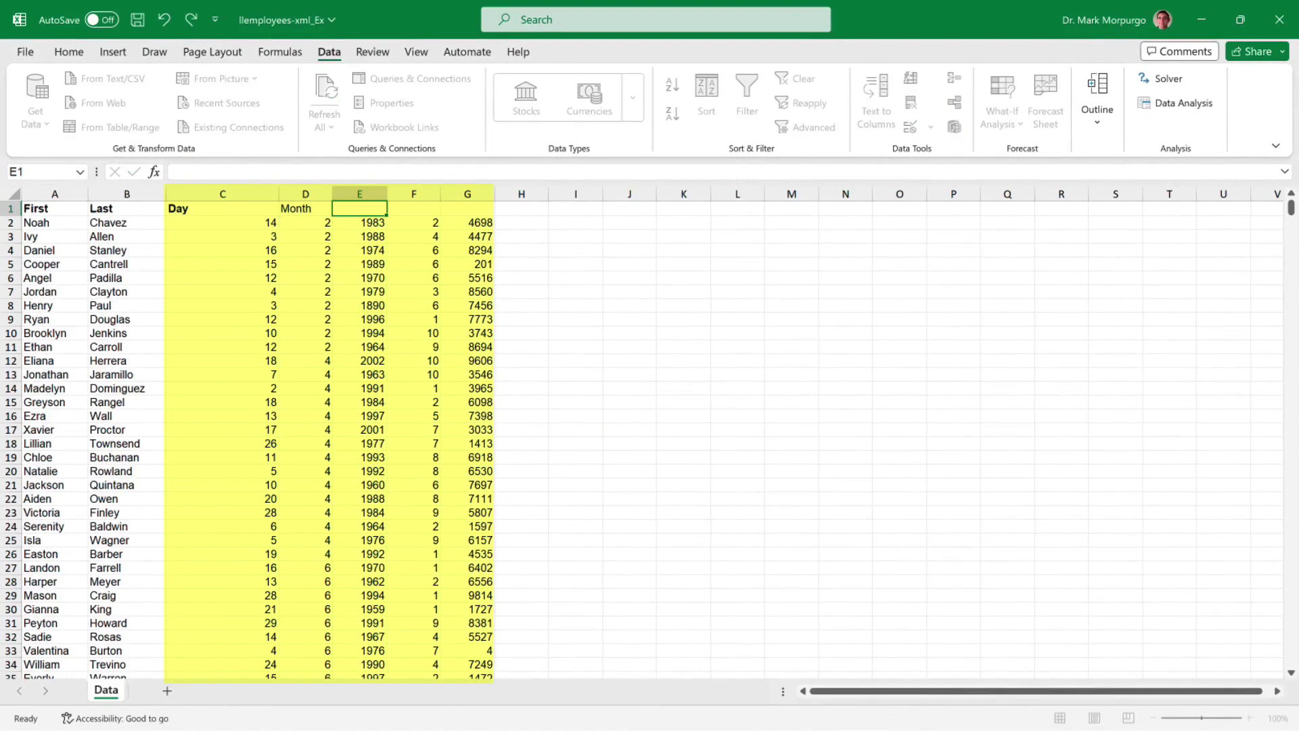
{"action": "key", "text": "Tab"}
{"action": "type", "text": "Year"}
{"action": "key", "text": "Tab"}
{"action": "type", "text": "Department"}
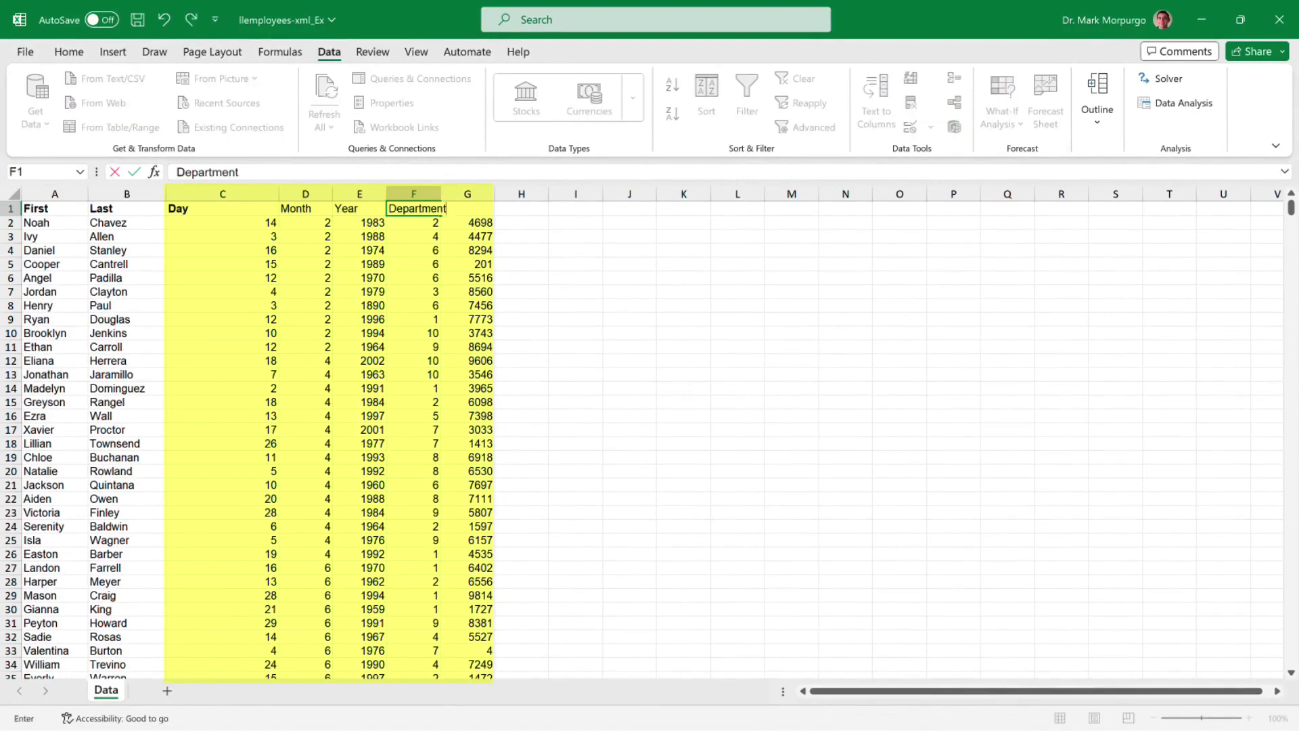
{"action": "key", "text": "Tab"}
{"action": "type", "text": "Other"}
{"action": "key", "text": "shift+Left"}
{"action": "key", "text": "shift+Left"}
{"action": "key", "text": "shift+Left"}
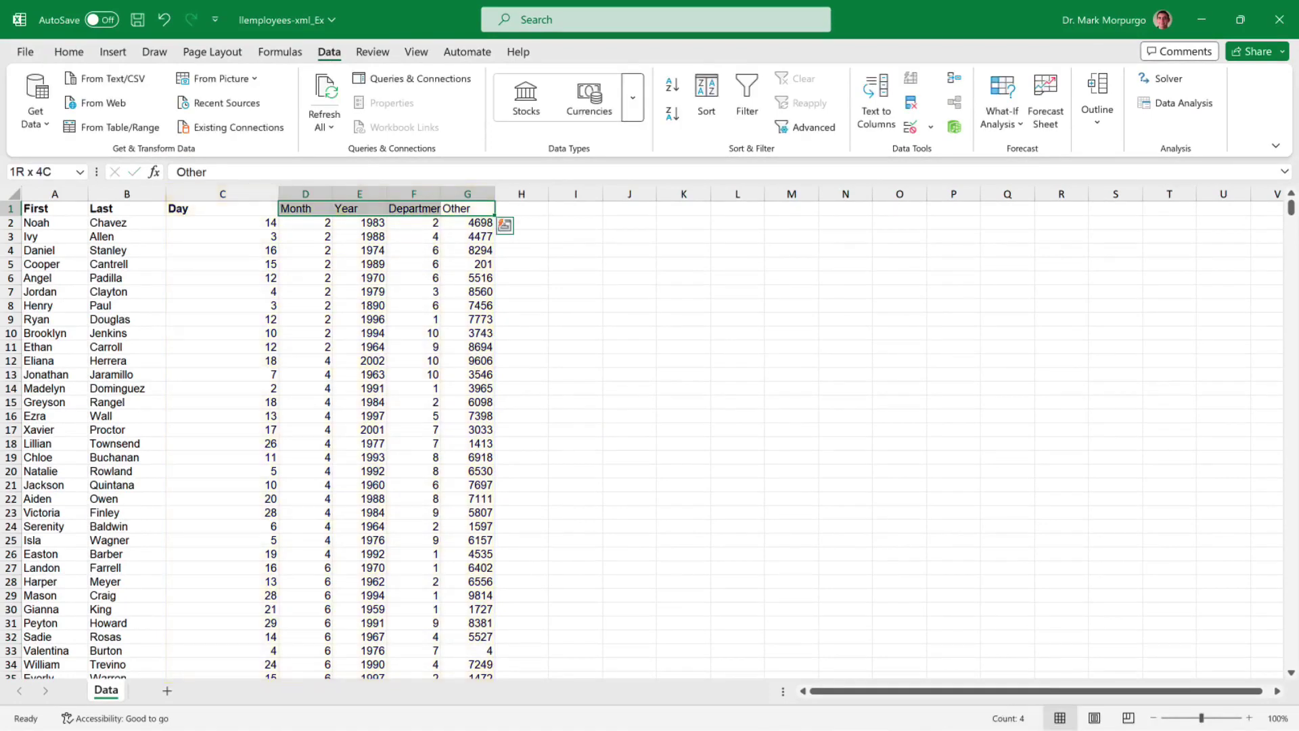
{"action": "key", "text": "ctrl+b"}
- Set the width of columns C through G to 12
{"action": "left_click_drag", "start_coordinate": [223, 194], "coordinate": [466, 194]}
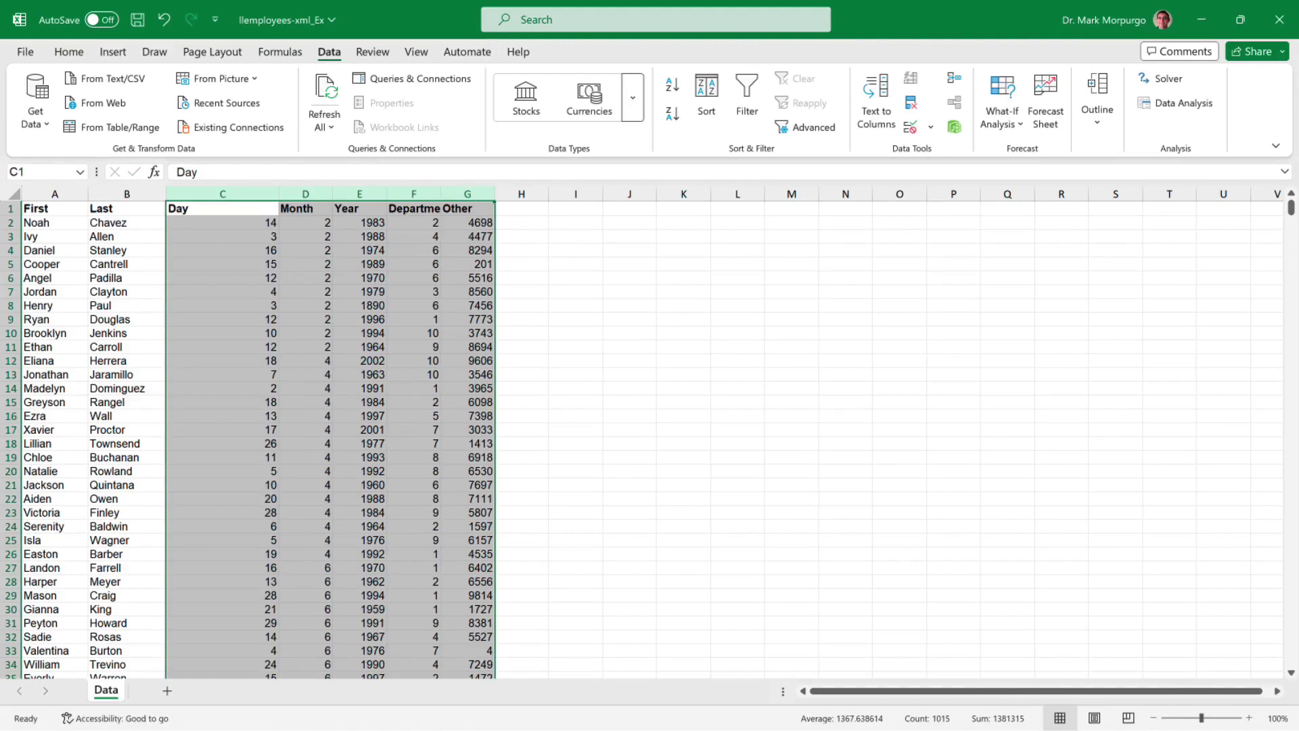
{"action": "right_click", "coordinate": [465, 194]}
{"action": "left_click", "coordinate": [534, 456]}
{"action": "type", "text": "12"}
{"action": "key", "text": "Return"}
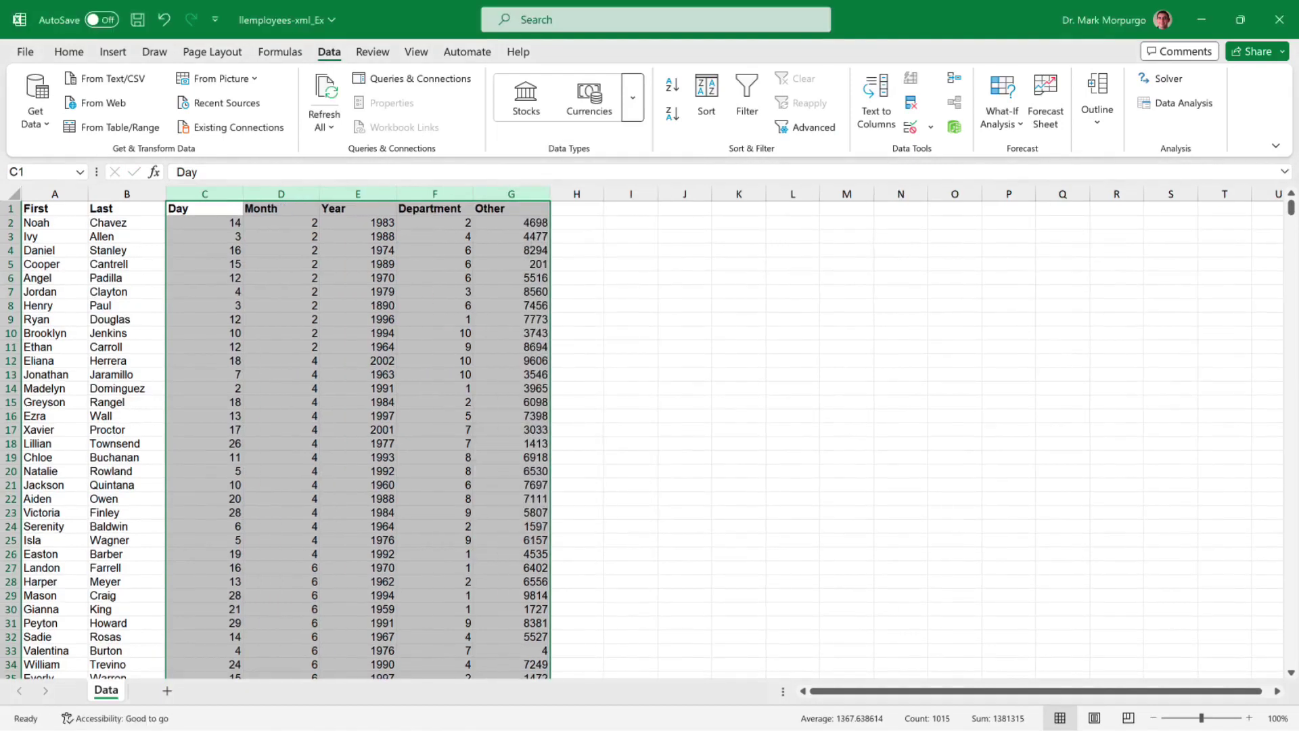
{"action": "left_click", "coordinate": [204, 389]}
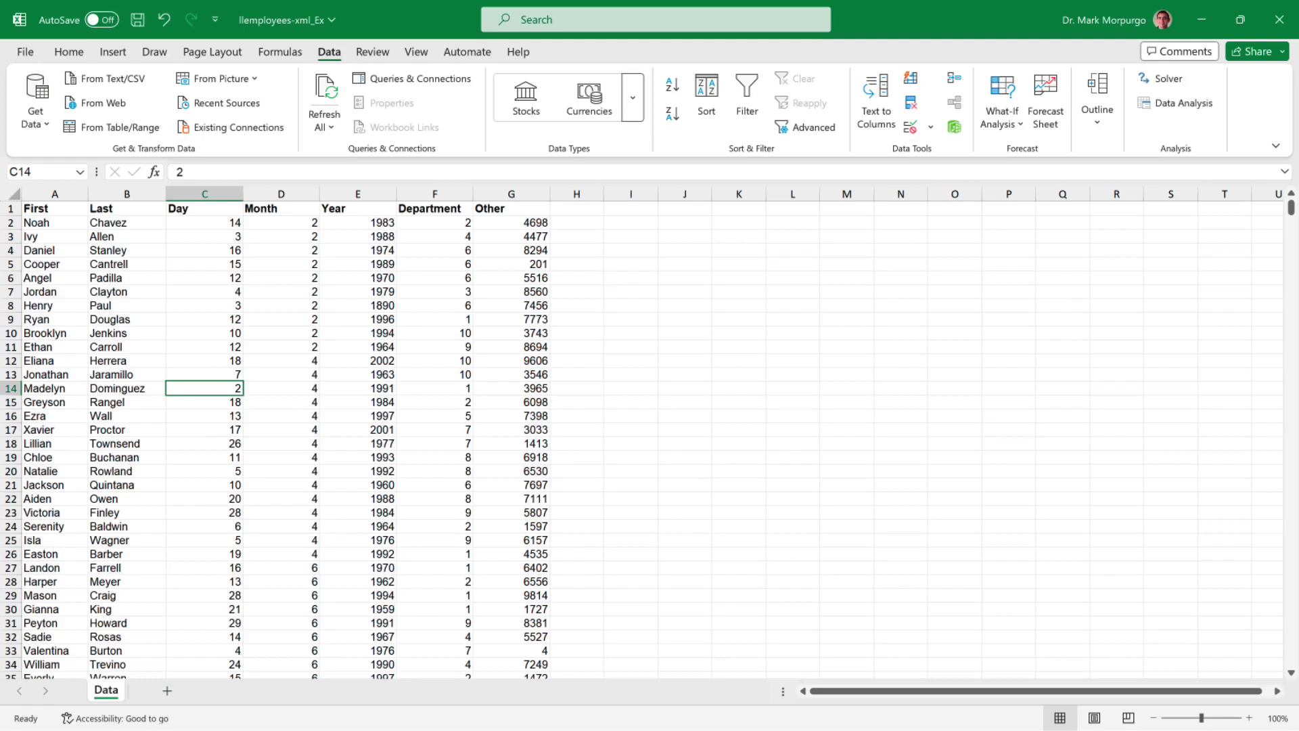
- Insert a new column before Day, headed FullName
{"action": "left_click", "coordinate": [205, 193]}
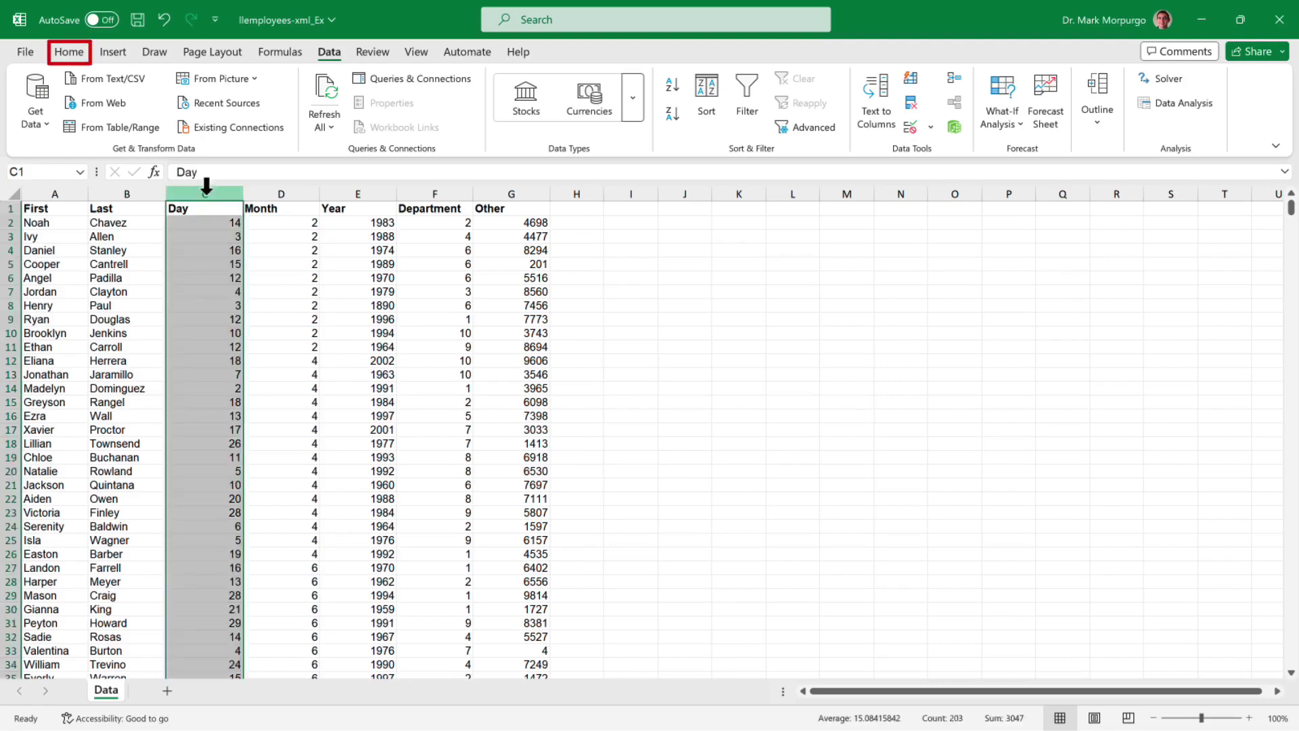
{"action": "left_click", "coordinate": [68, 52]}
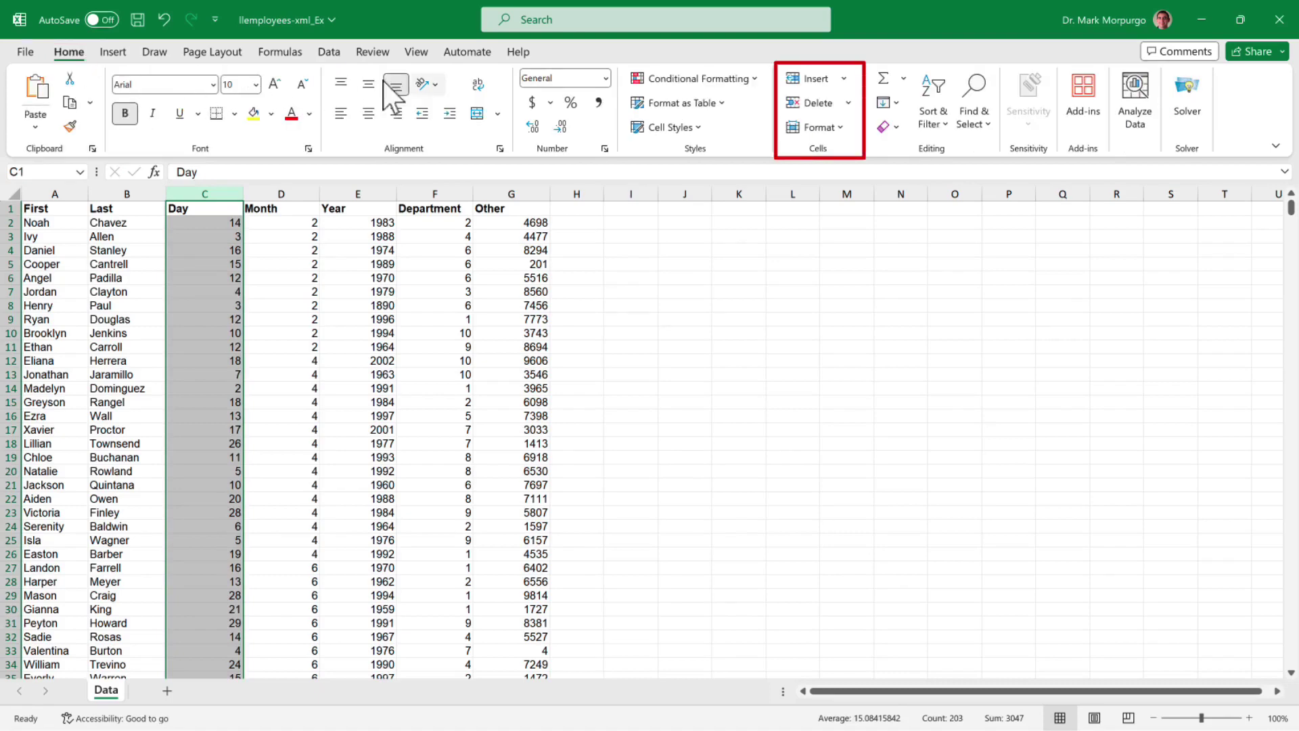
{"action": "left_click", "coordinate": [844, 79]}
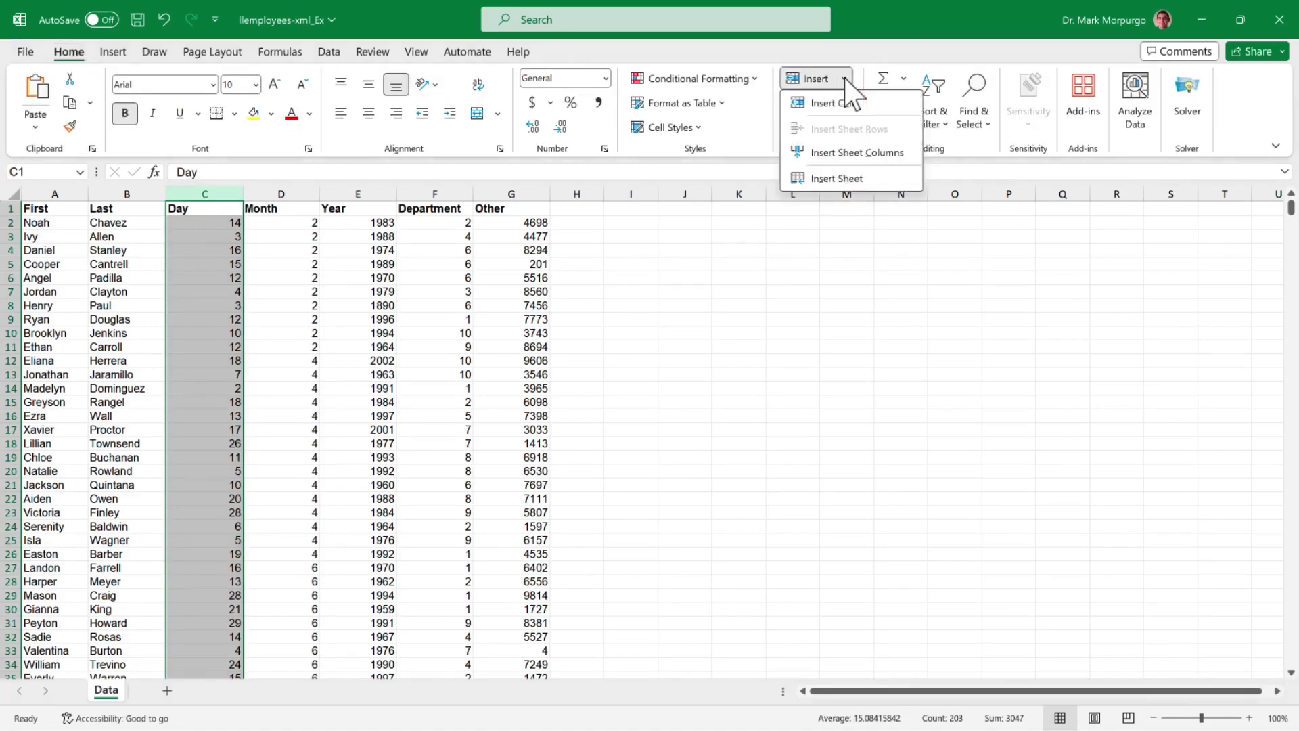
{"action": "left_click", "coordinate": [834, 103]}
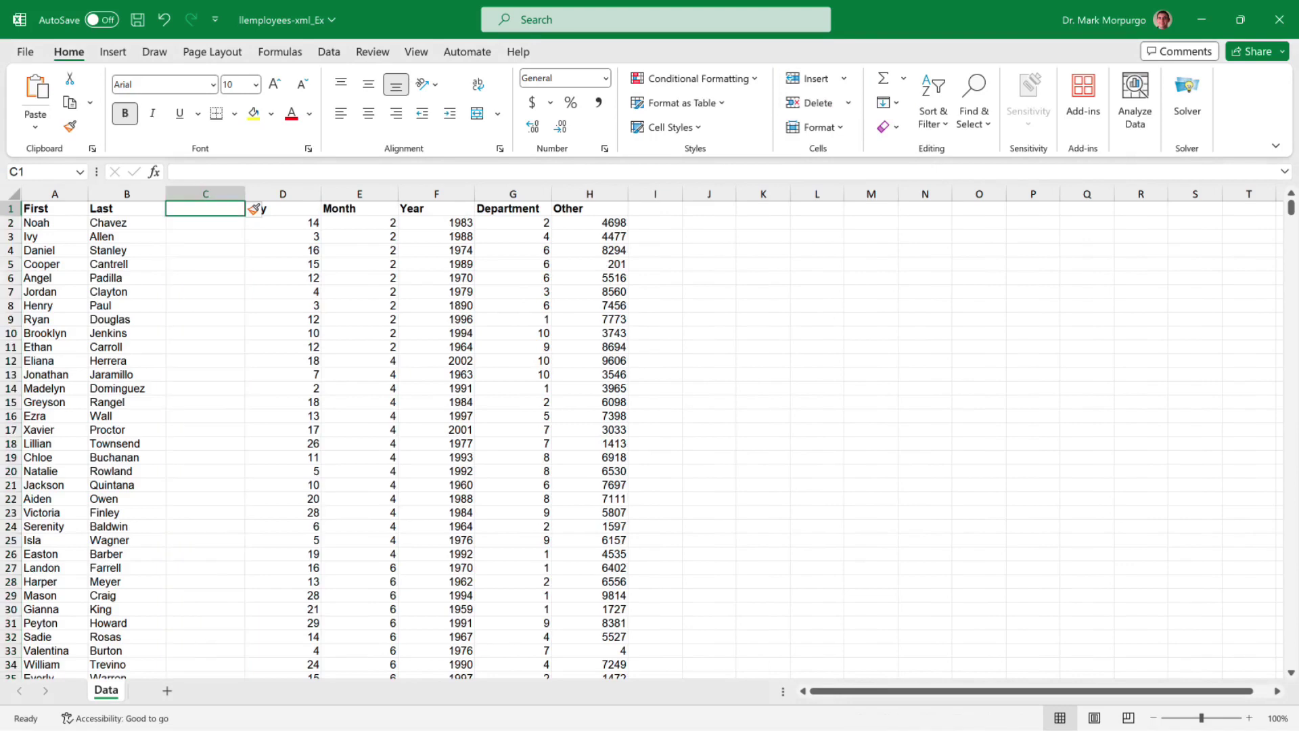
{"action": "type", "text": "Ful"}
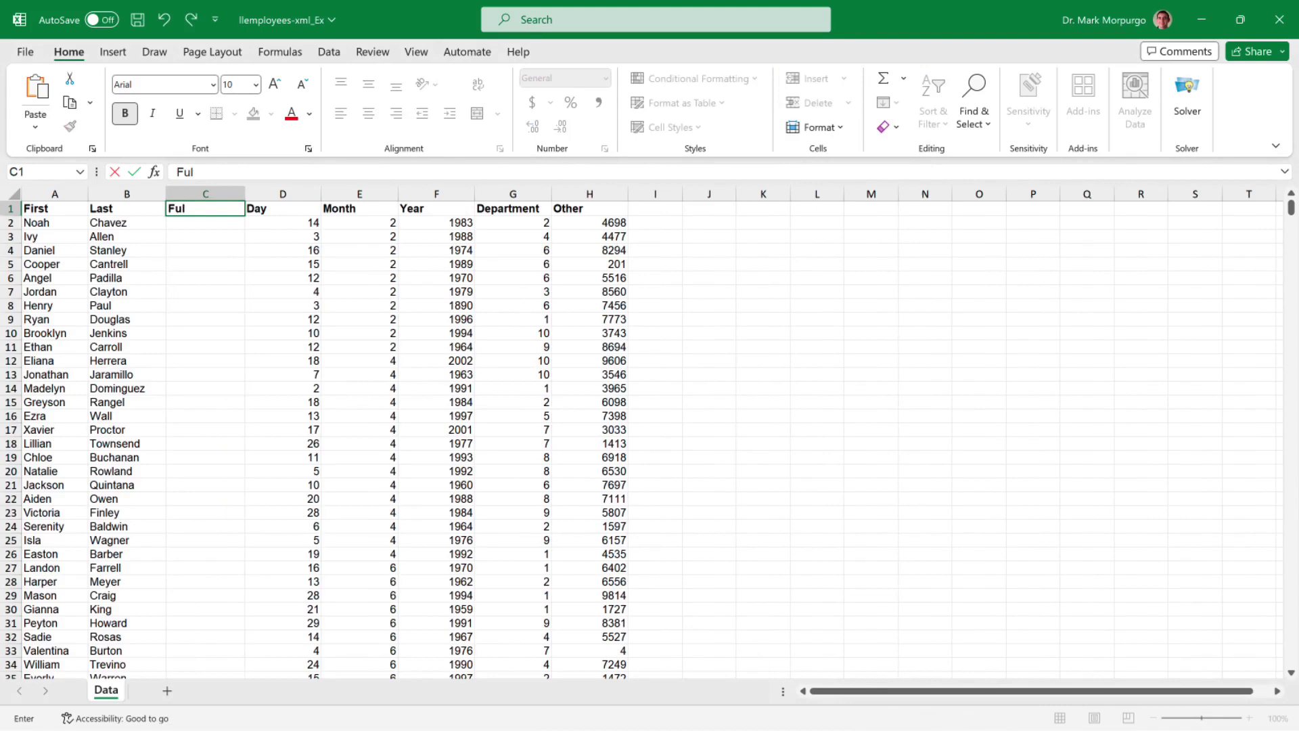
{"action": "type", "text": "lName"}
{"action": "key", "text": "Return"}
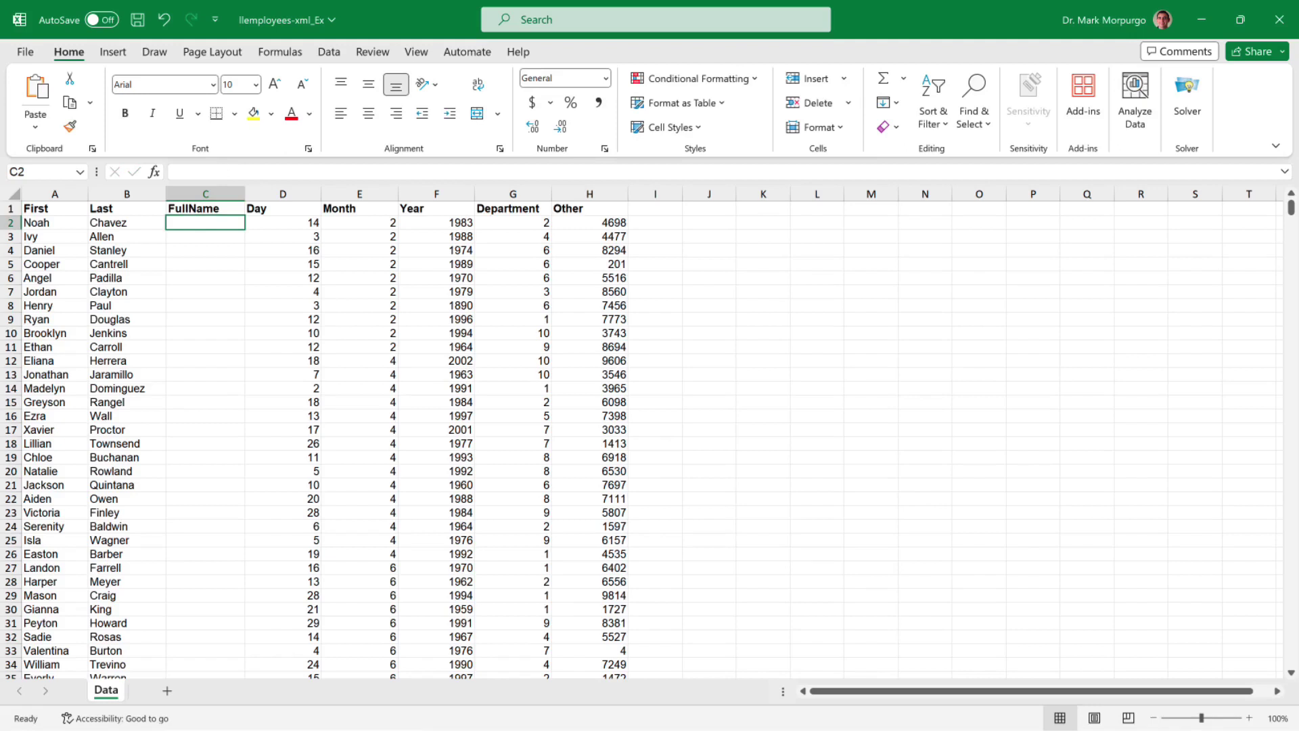
- Type the first two employees' full names and accept Flash Fill for the remaining rows
{"action": "key", "text": "ctrl+z"}
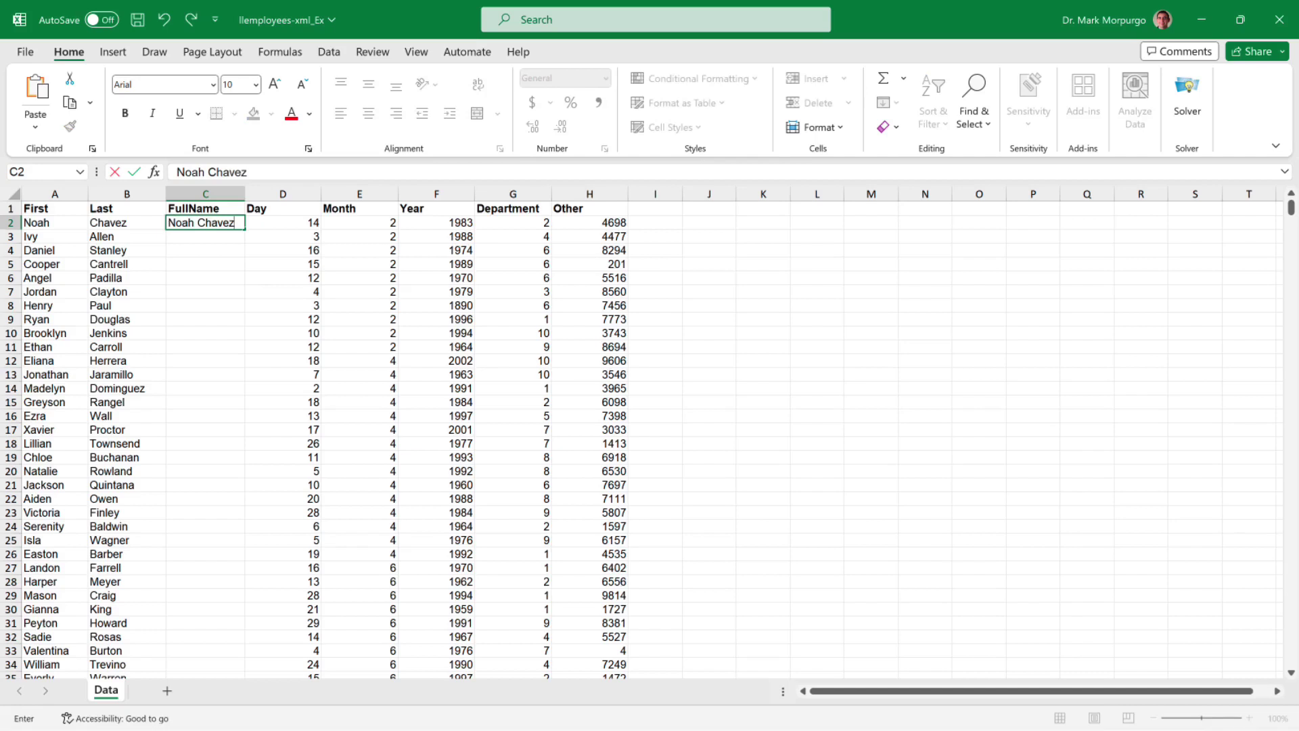
{"action": "key", "text": "Return"}
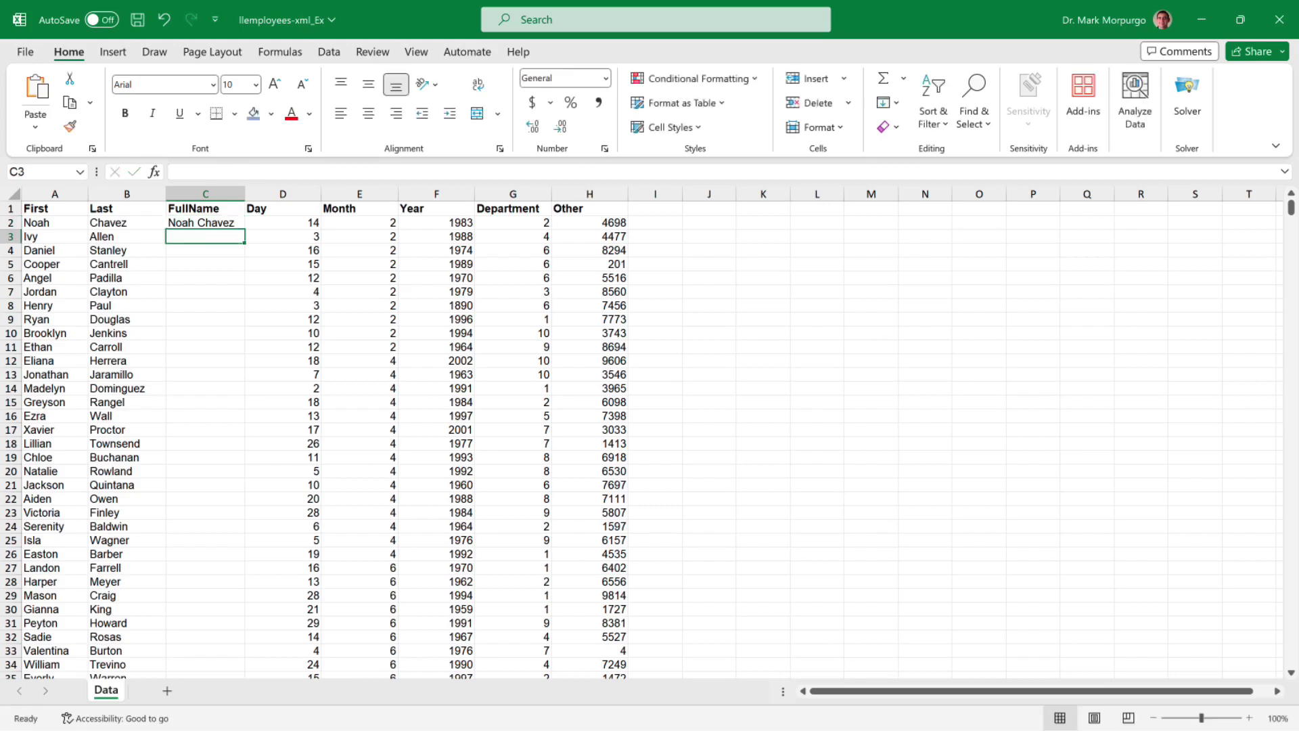
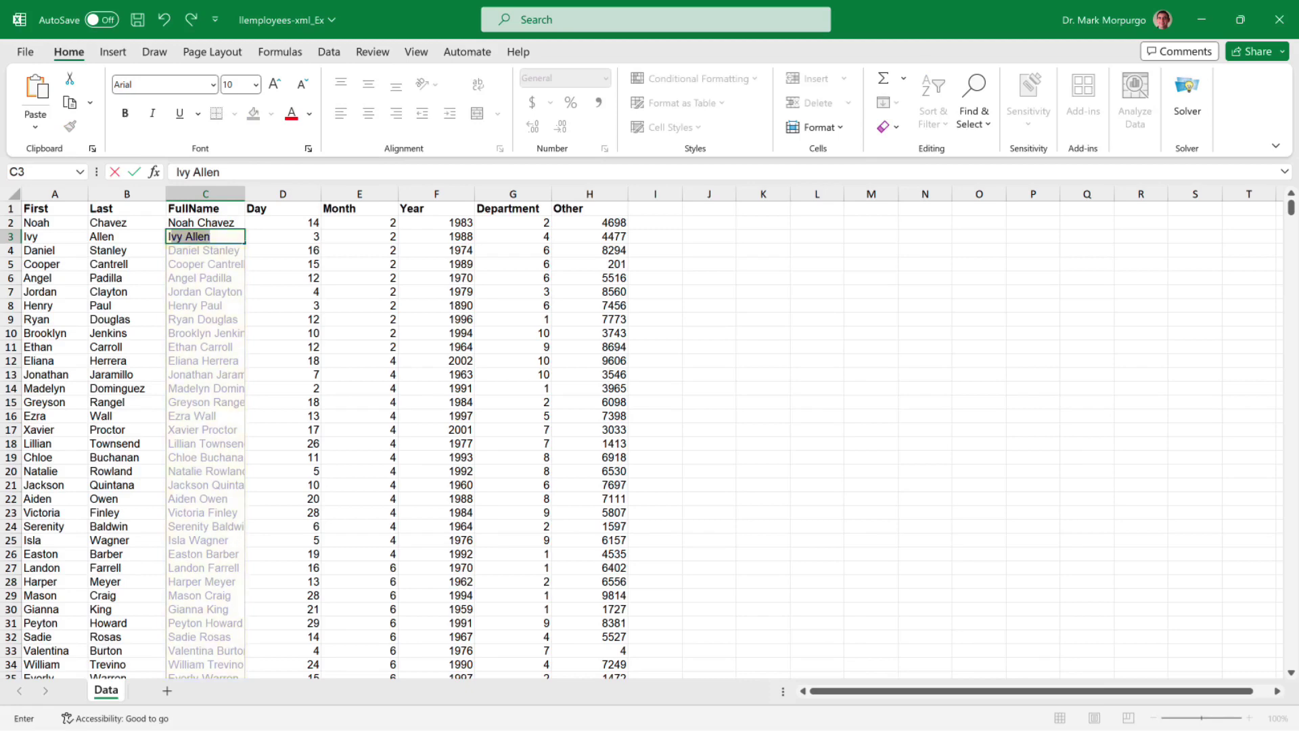
{"action": "key", "text": "Return"}
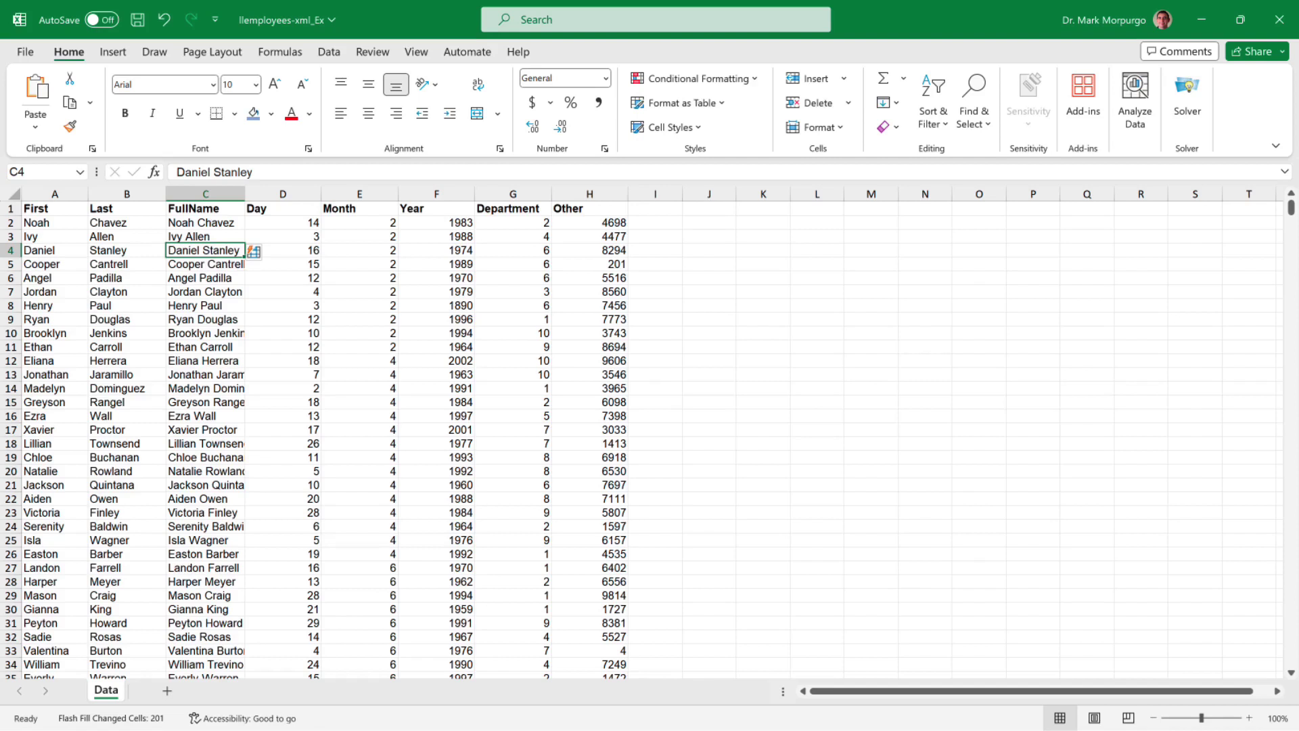
- Delete columns A:B (First, Last), then select the whole data block from A1
{"action": "left_click_drag", "start_coordinate": [134, 188], "coordinate": [64, 184]}
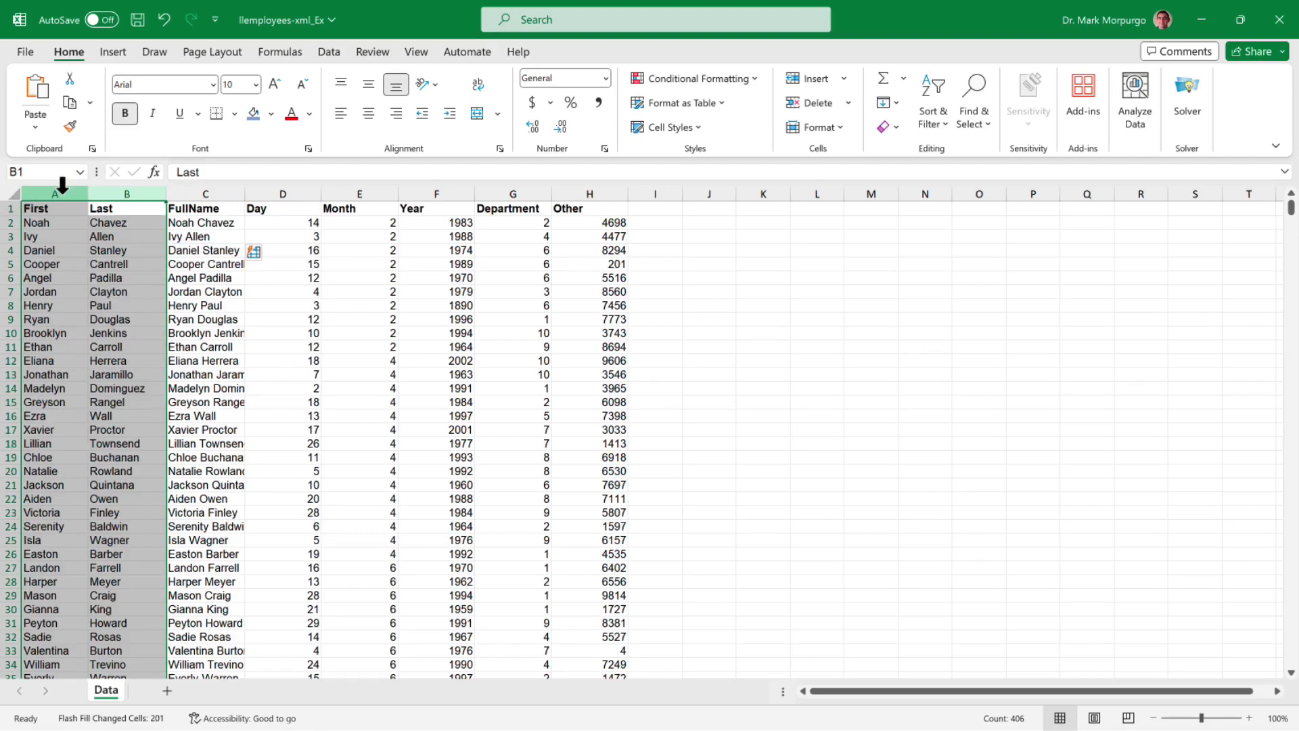
{"action": "right_click", "coordinate": [63, 184]}
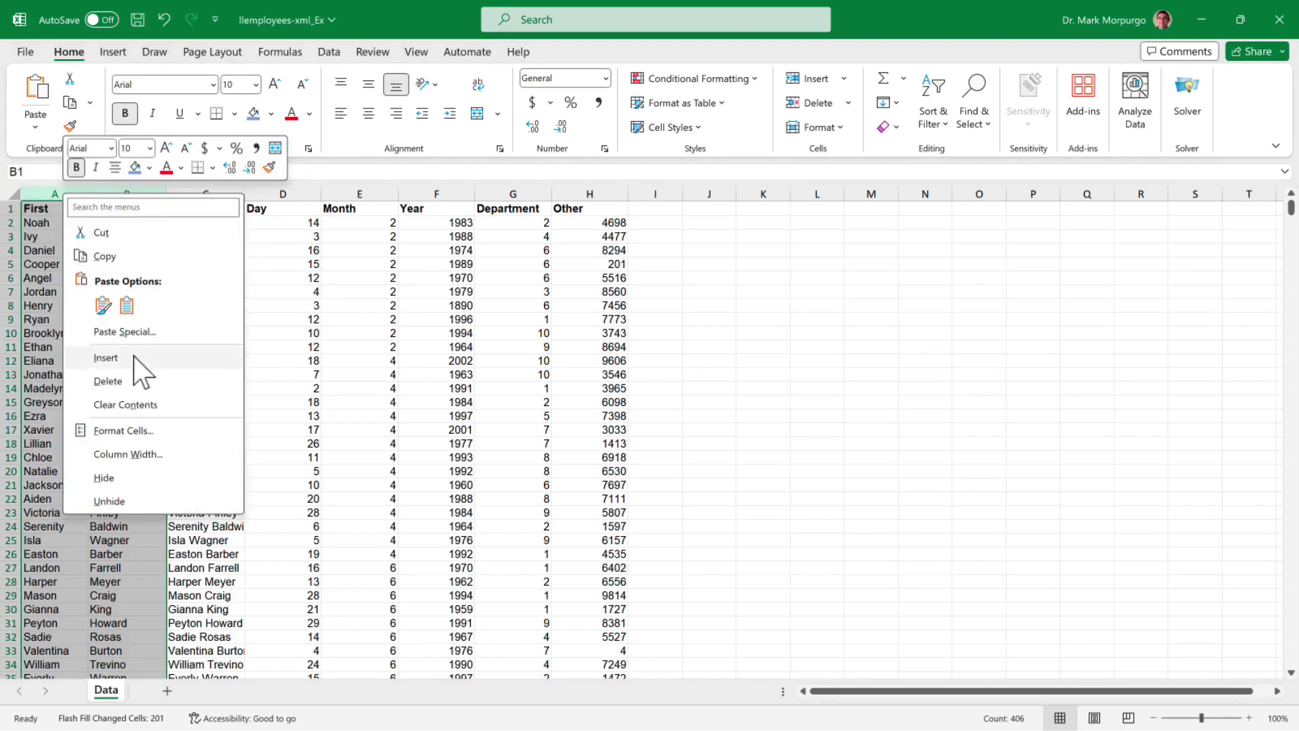
{"action": "left_click", "coordinate": [133, 381]}
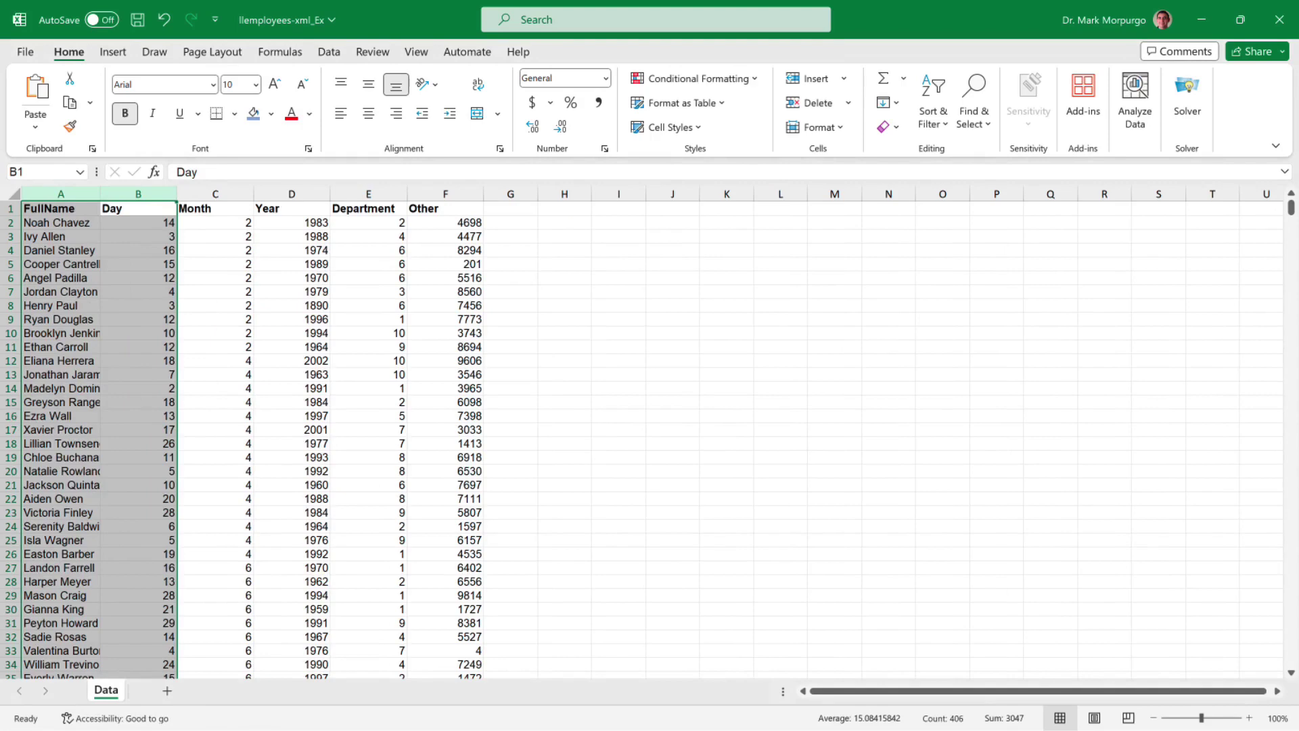
{"action": "left_click", "coordinate": [60, 209]}
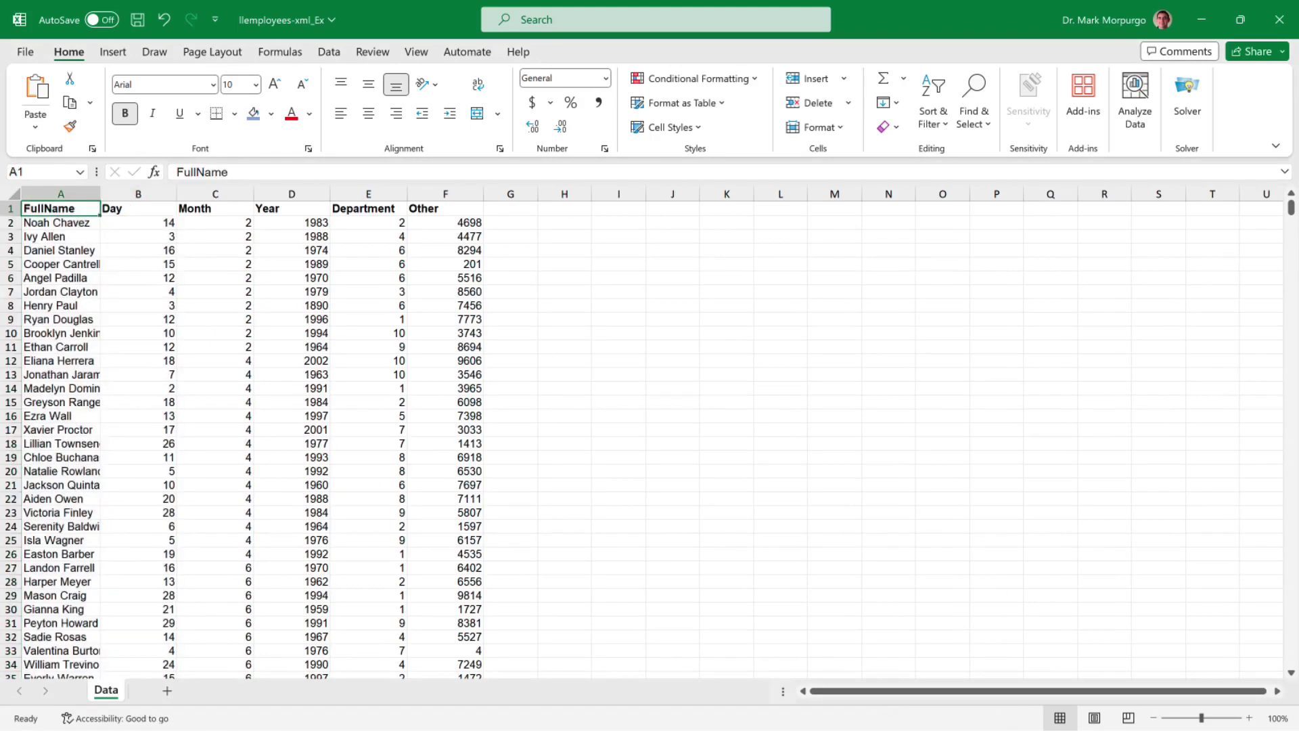
{"action": "key", "text": "ctrl+shift+End"}
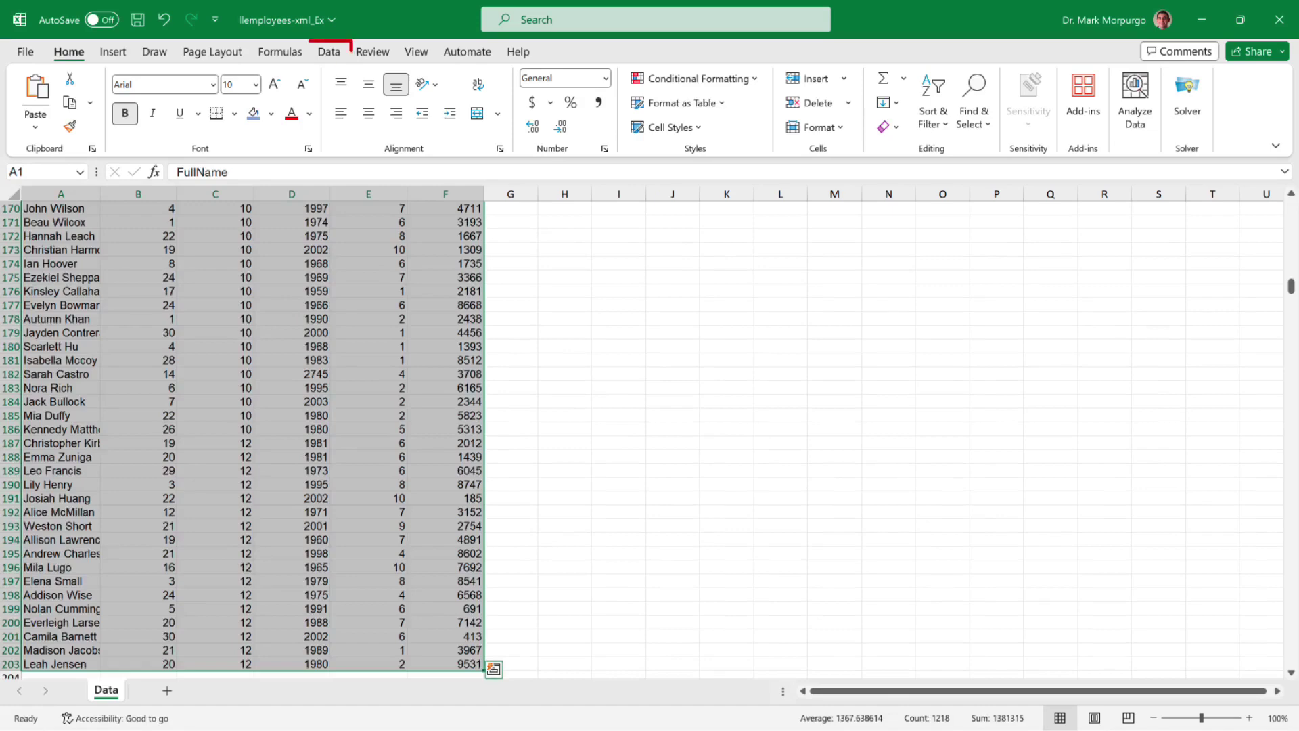
- Sort the employee data by Year, smallest to largest
{"action": "left_click", "coordinate": [331, 53]}
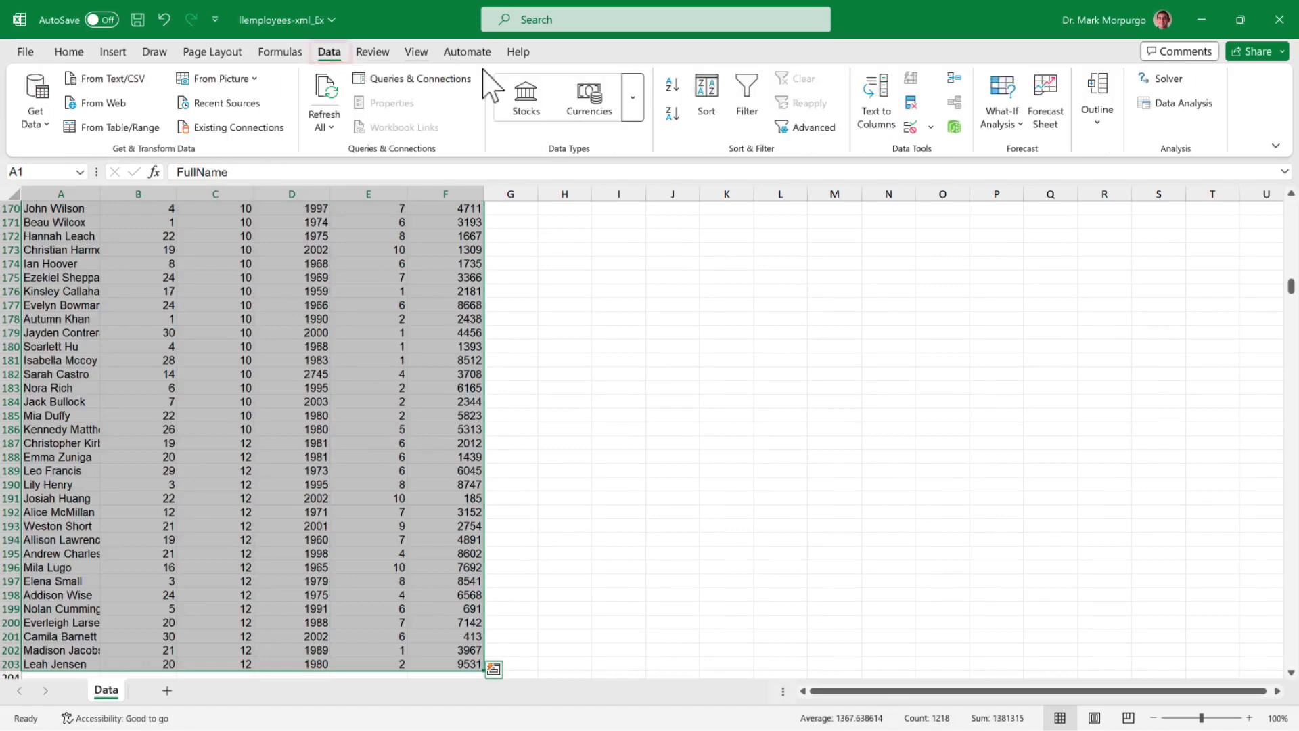
{"action": "left_click", "coordinate": [709, 99]}
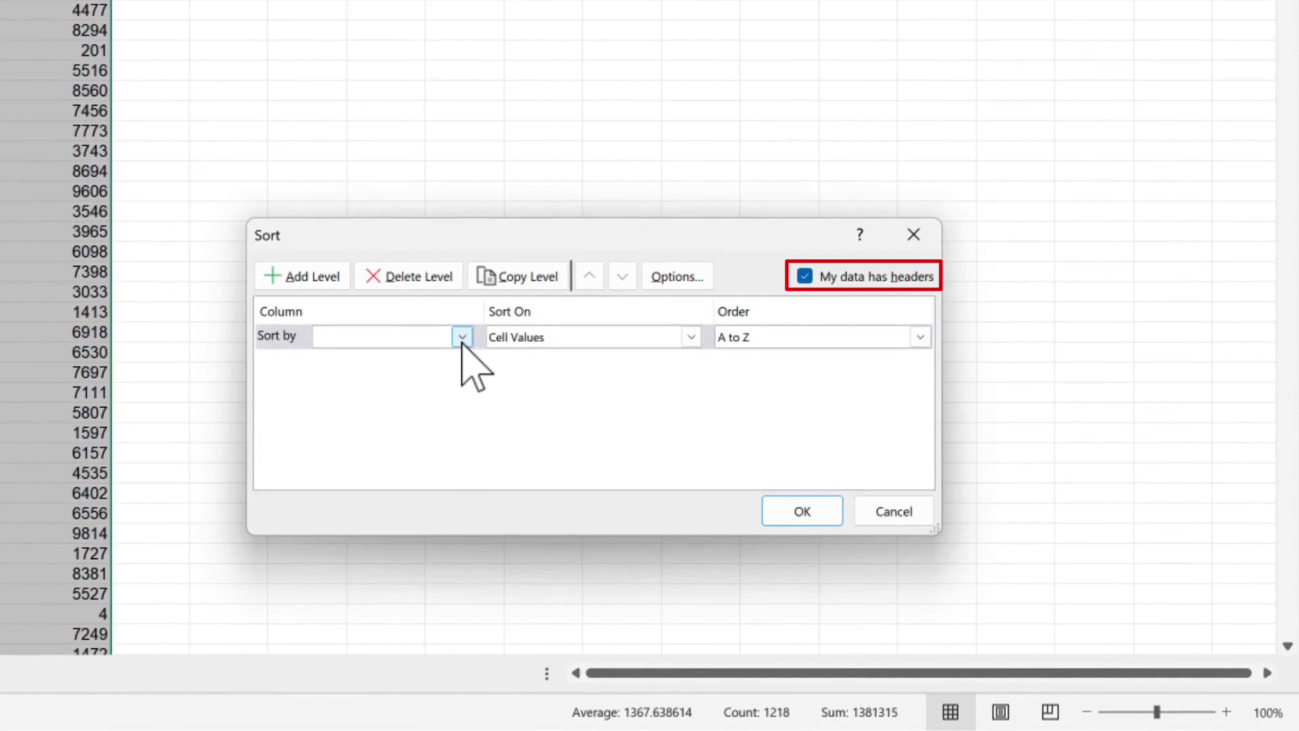
{"action": "left_click", "coordinate": [461, 337]}
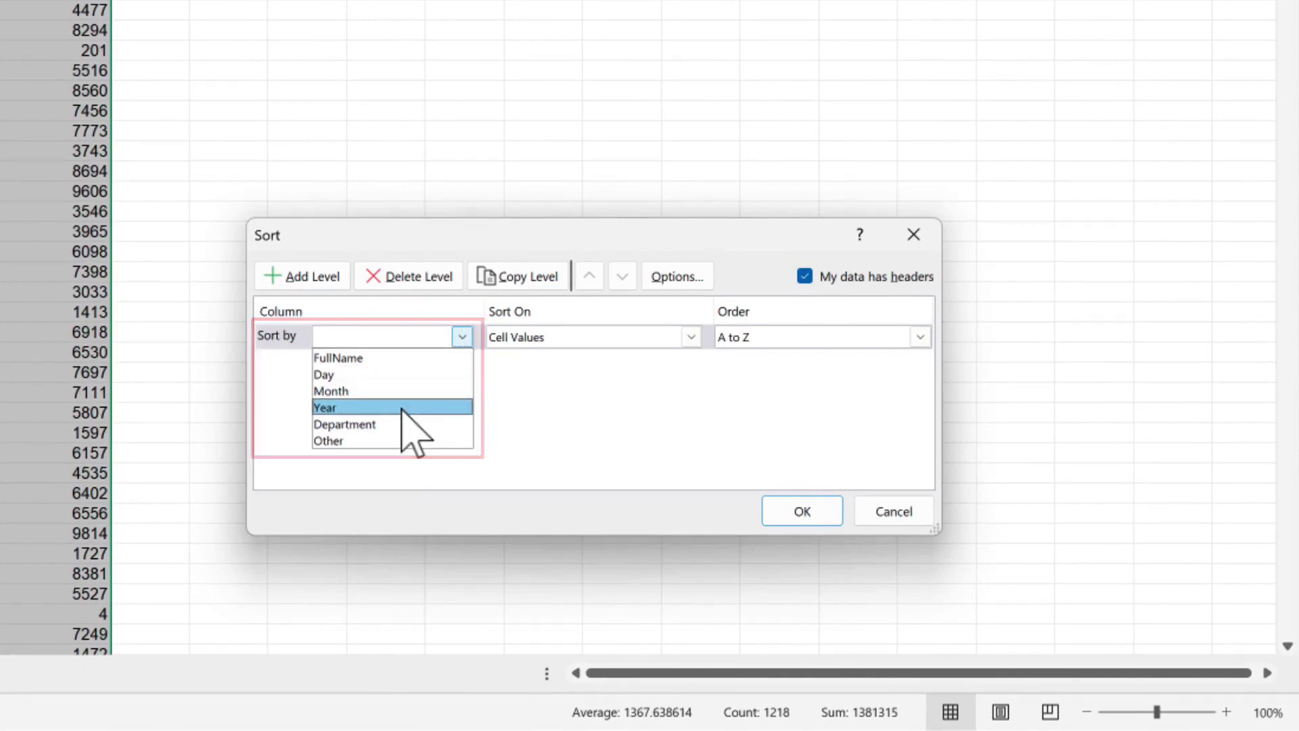
{"action": "left_click", "coordinate": [403, 408]}
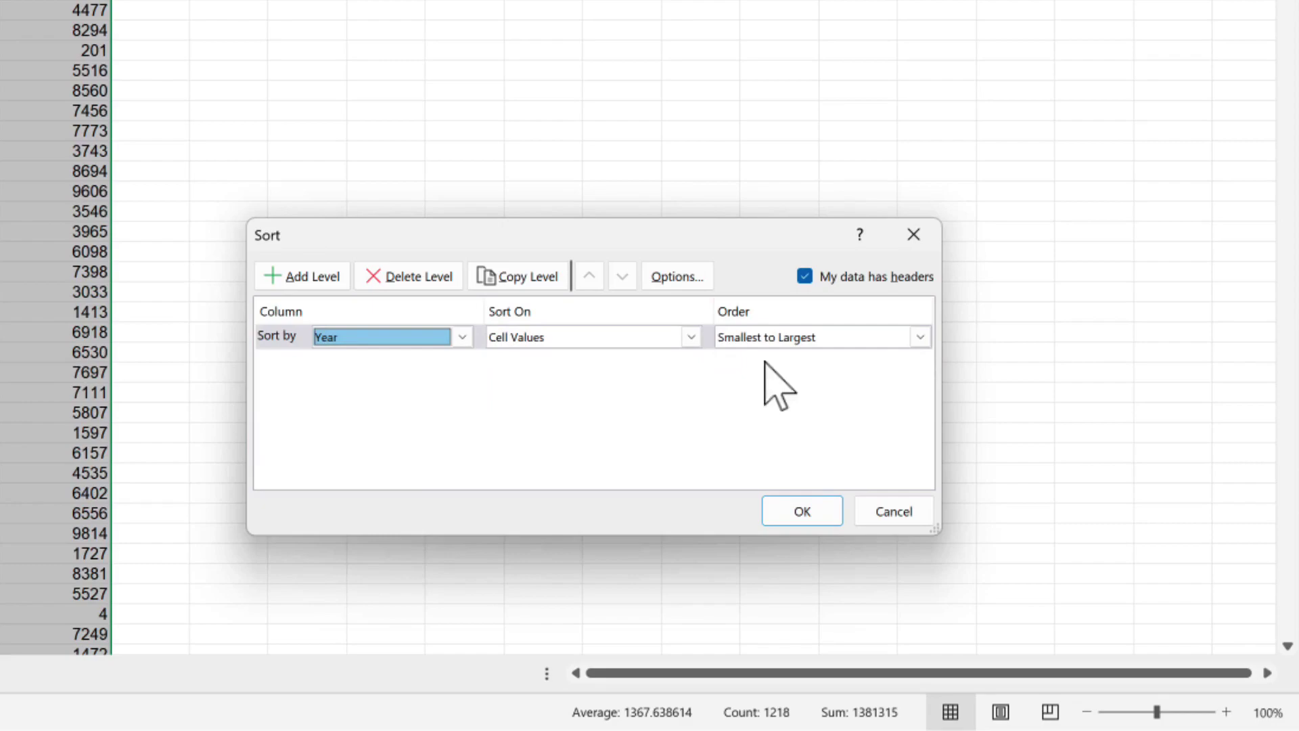
{"action": "left_click", "coordinate": [818, 516]}
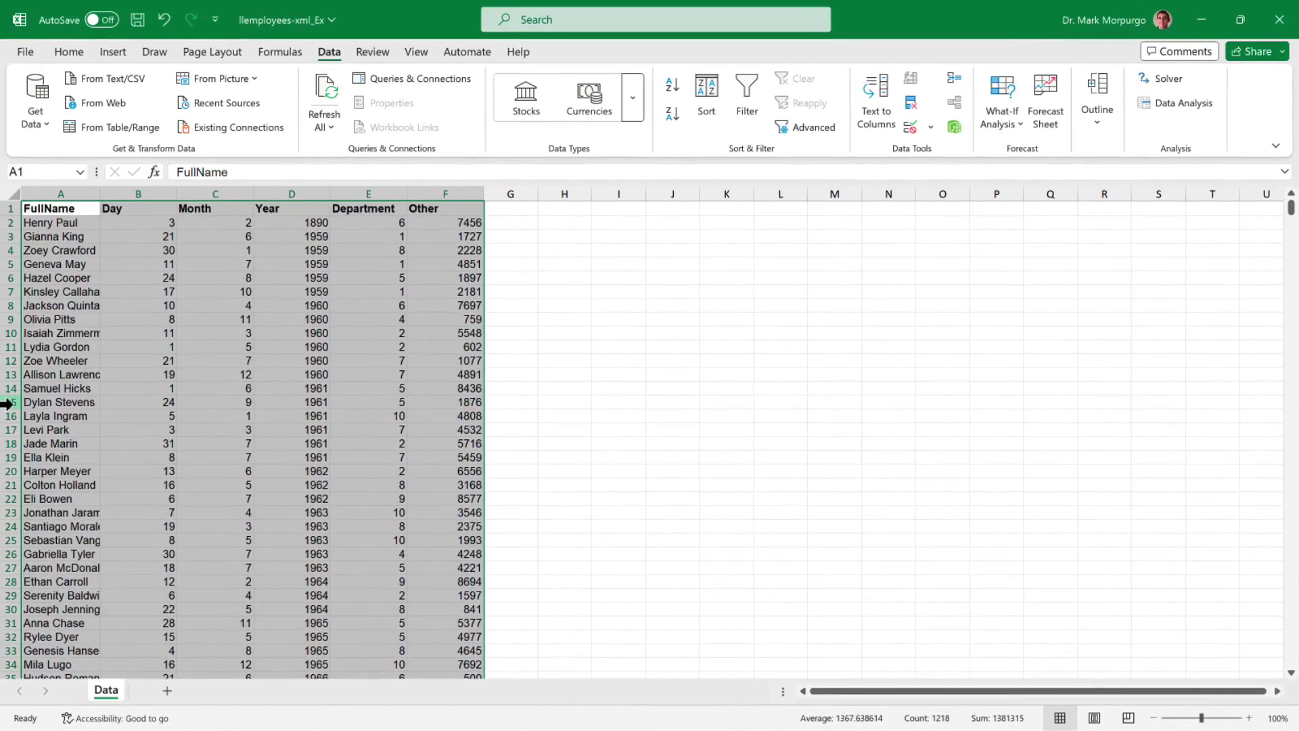
- Hide rows 16 to 189
{"action": "left_click_drag", "start_coordinate": [7, 415], "coordinate": [6, 457]}
{"action": "right_click", "coordinate": [8, 454]}
{"action": "left_click", "coordinate": [50, 377]}
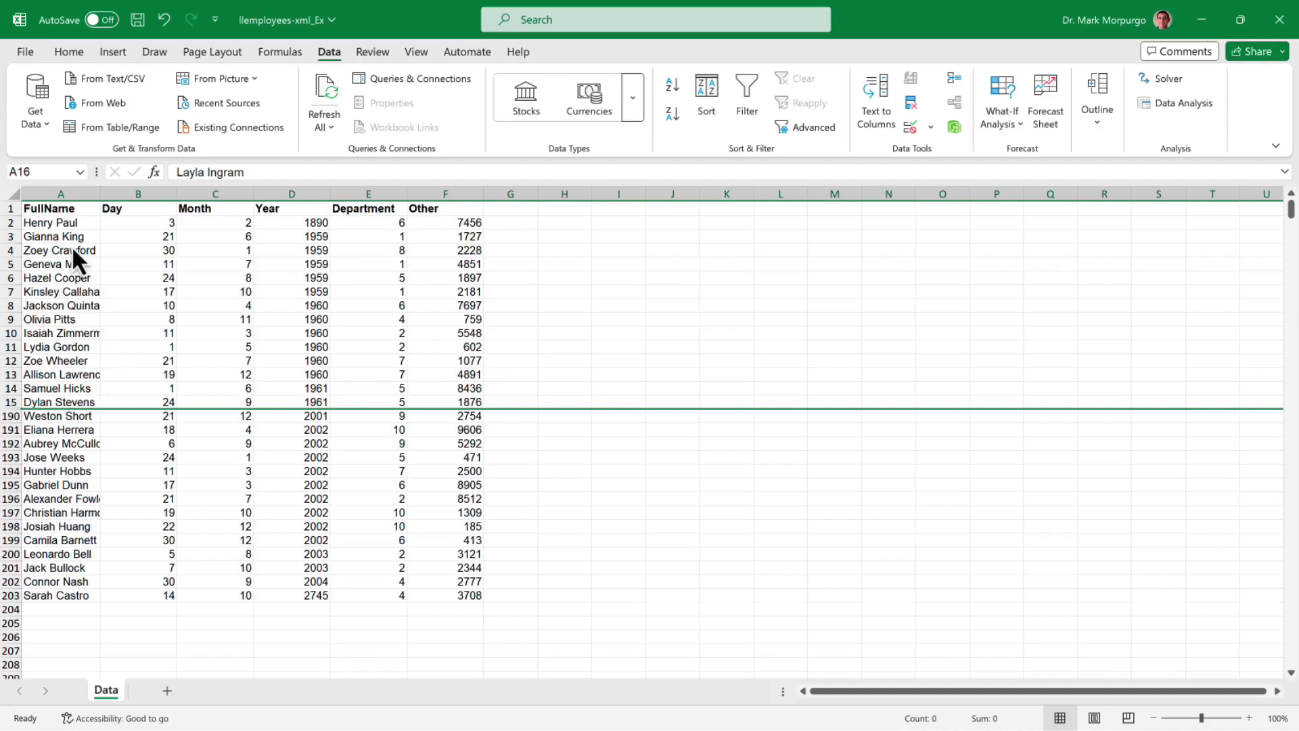
- Fill A2:F2 (Year 1890) and A203:F203 (Year 2745) with green
{"action": "left_click", "coordinate": [47, 221]}
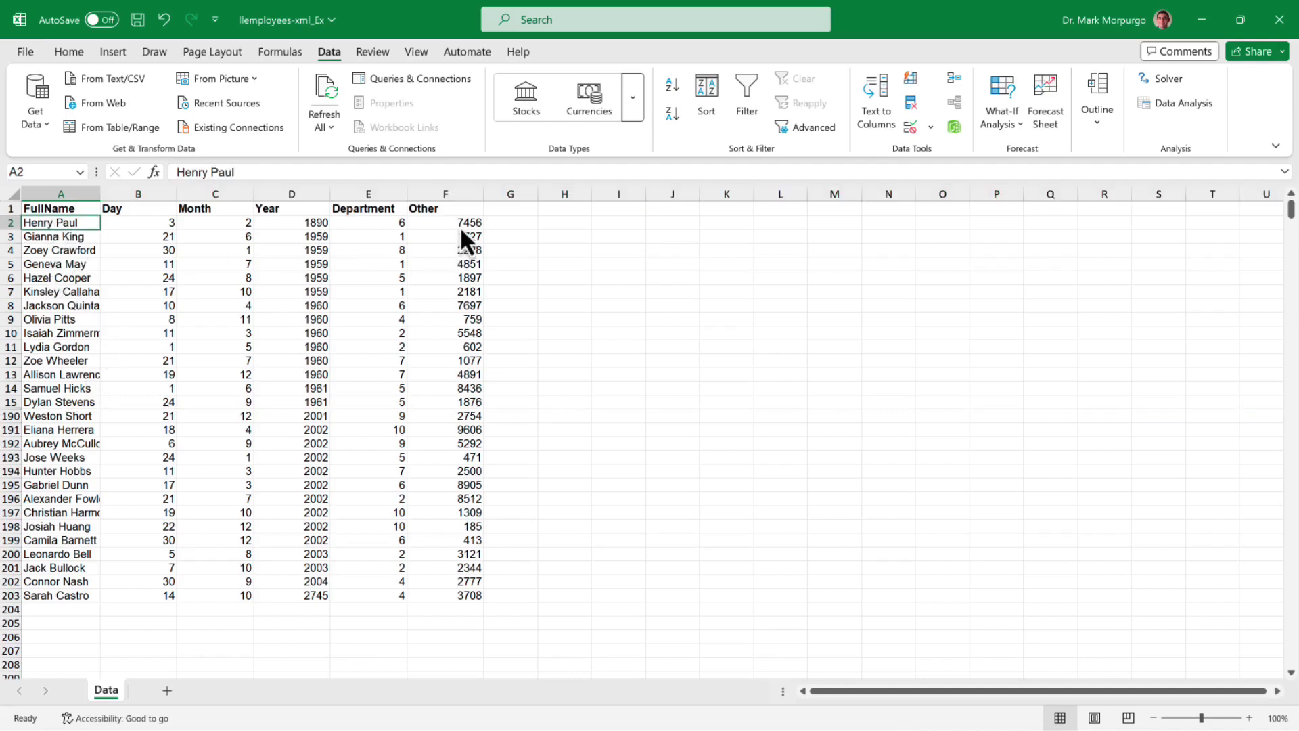
{"action": "left_click", "coordinate": [460, 226], "text": "shift"}
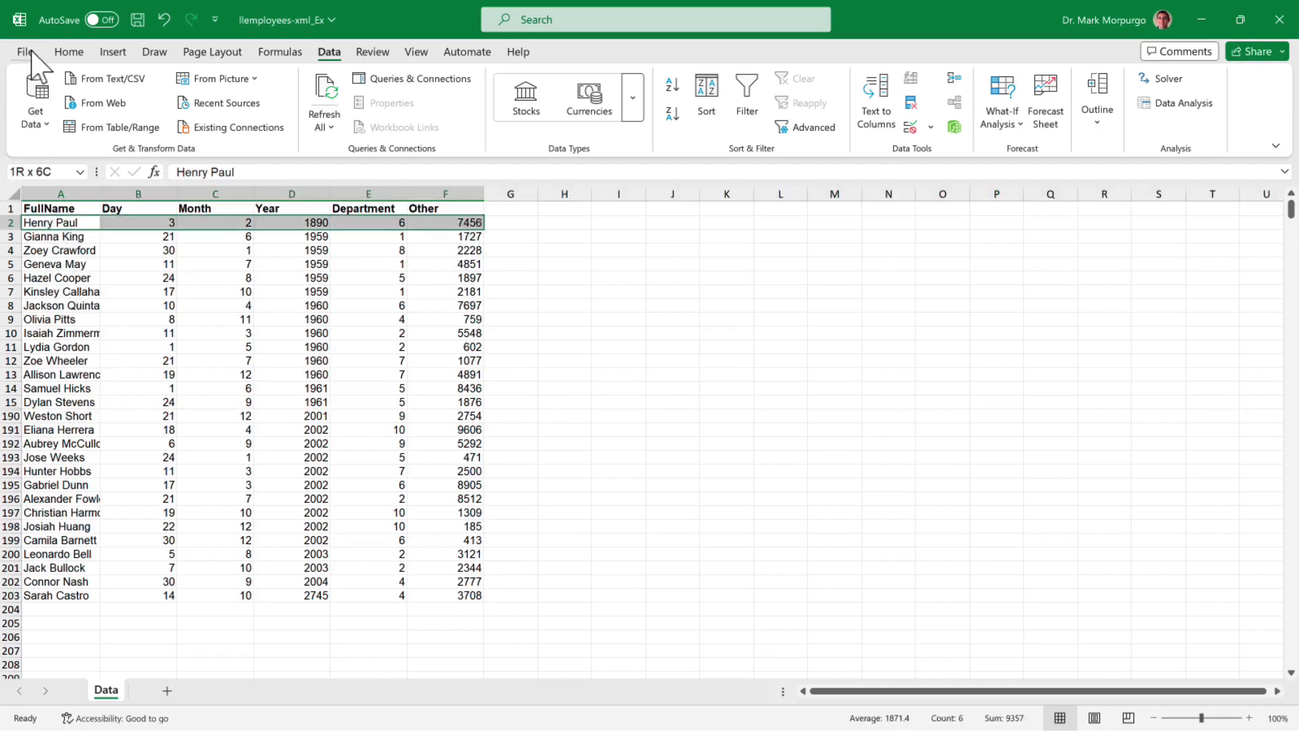
{"action": "left_click", "coordinate": [68, 51]}
{"action": "left_click", "coordinate": [271, 113]}
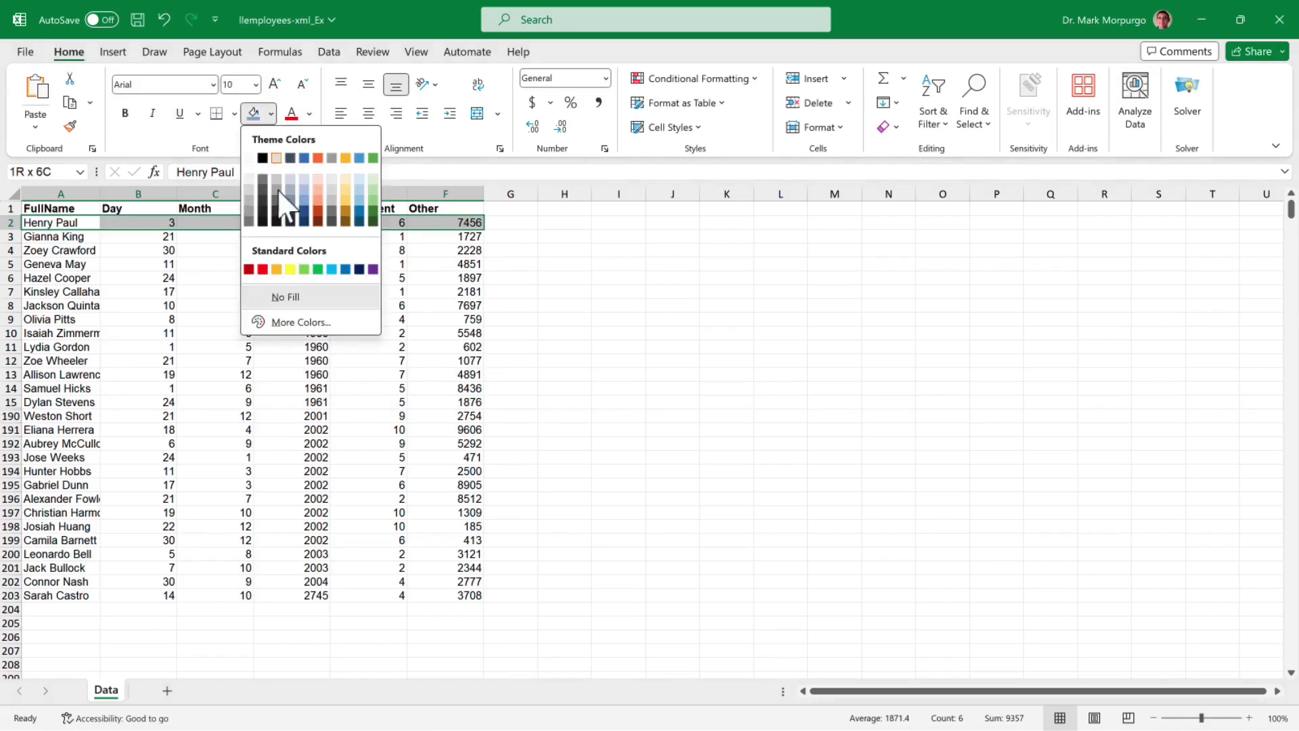
{"action": "left_click", "coordinate": [303, 269]}
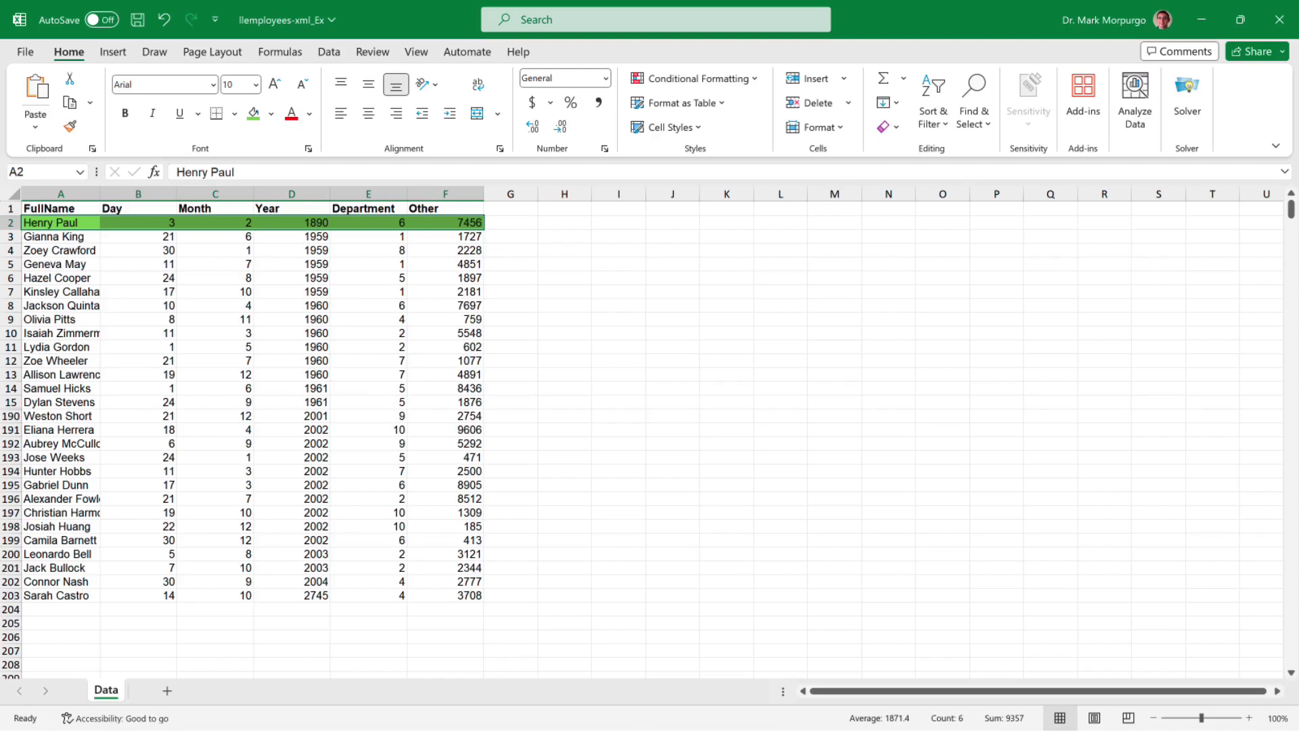
{"action": "key", "text": "ctrl+Down"}
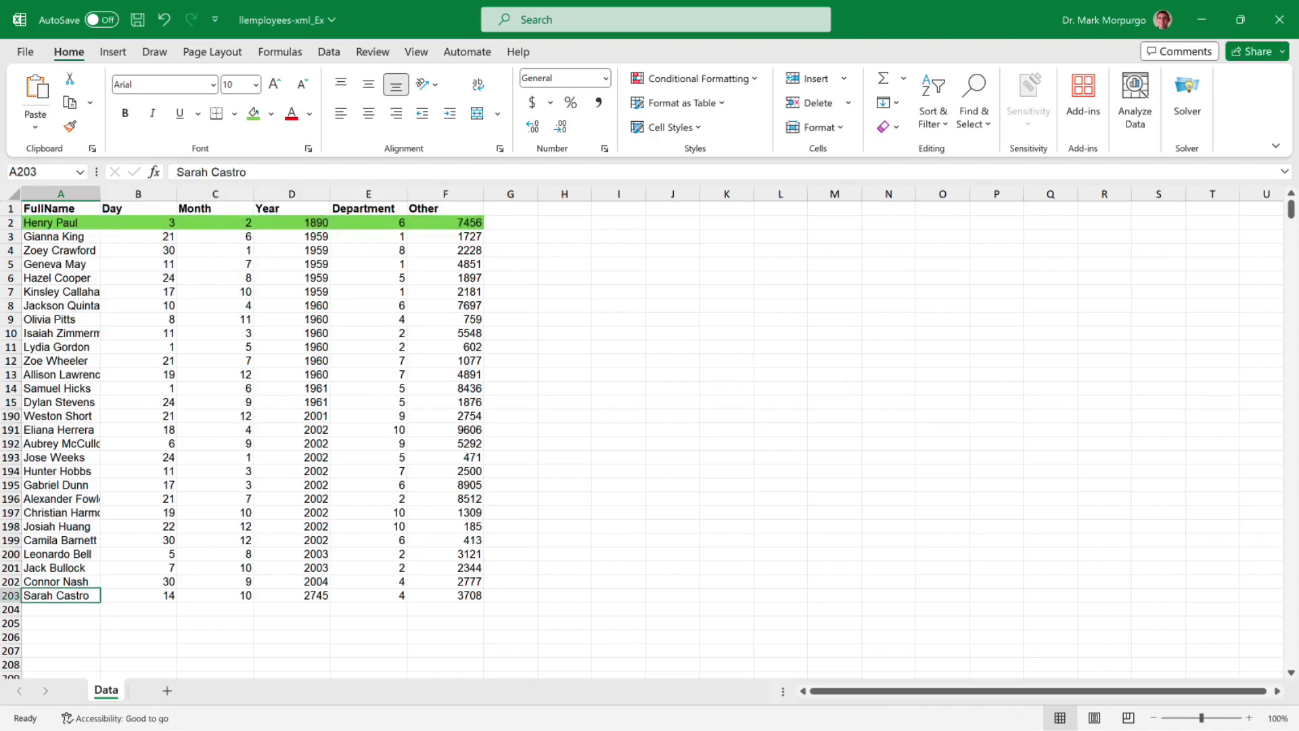
{"action": "key", "text": "ctrl+shift+Right"}
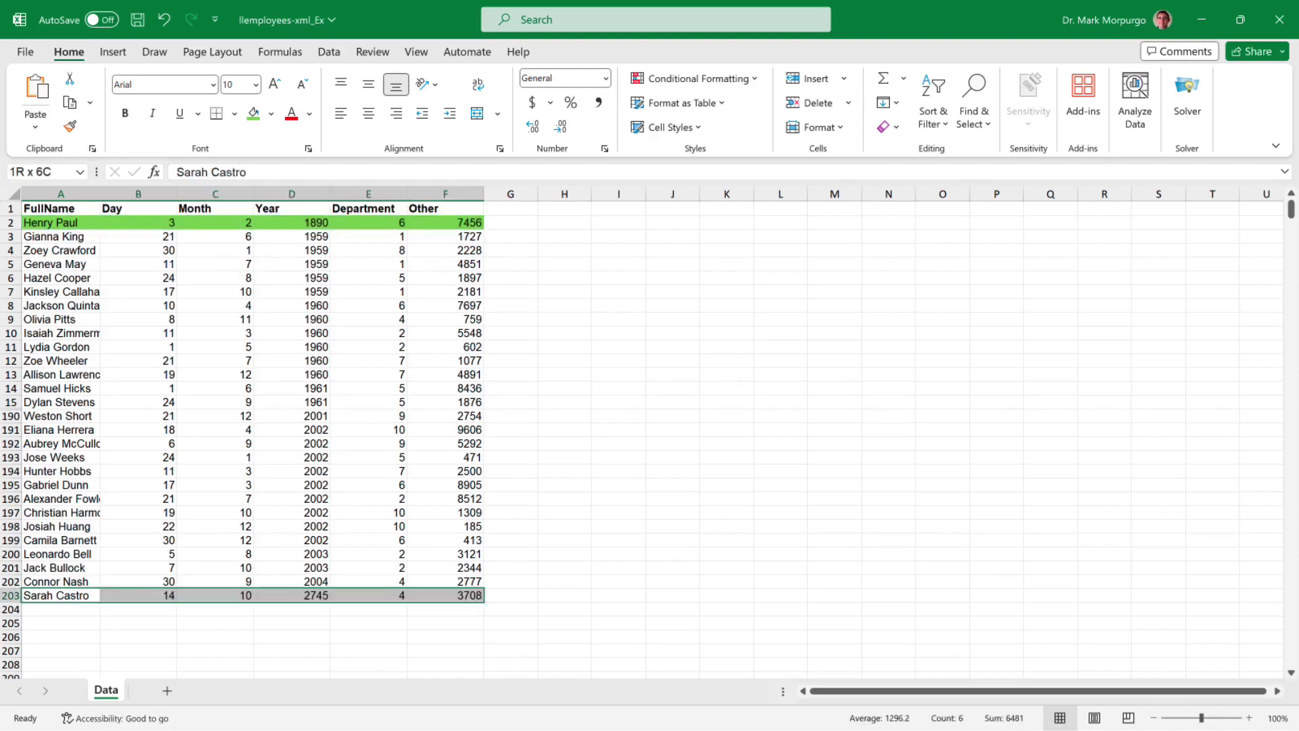
{"action": "left_click", "coordinate": [254, 113]}
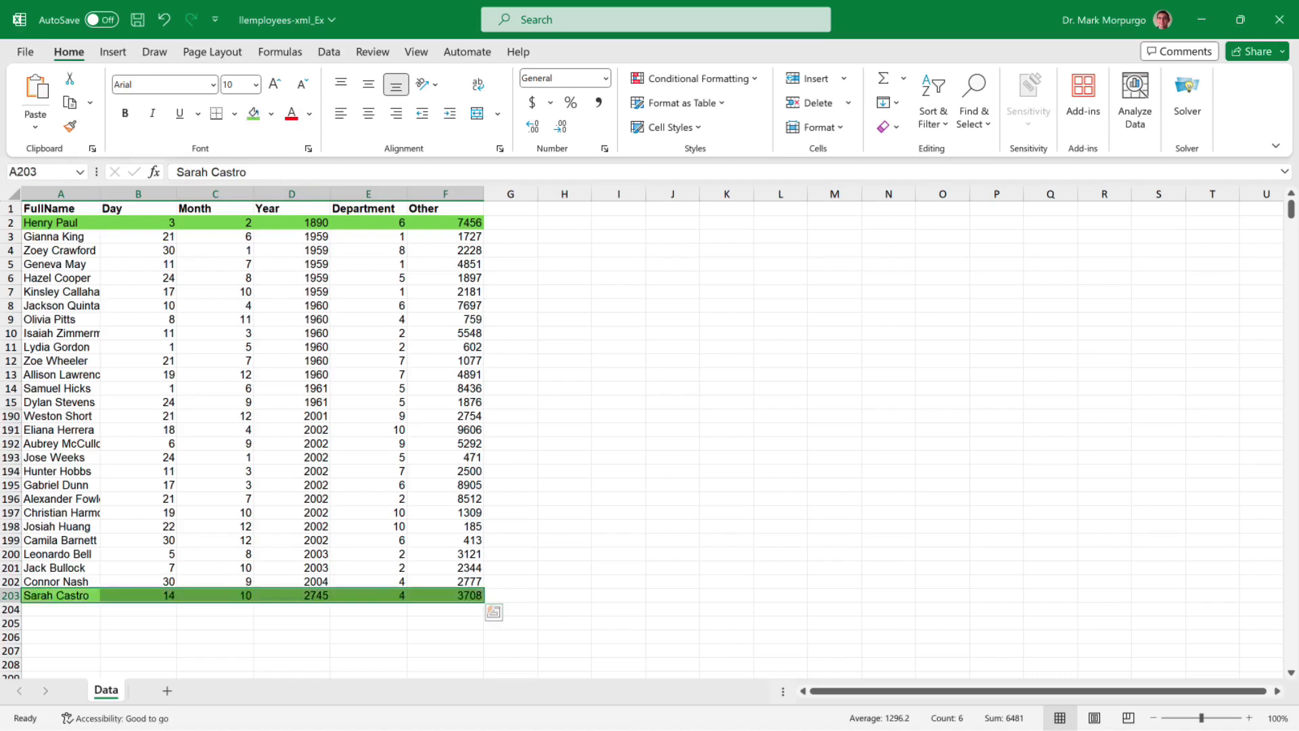
{"action": "scroll", "coordinate": [250, 372], "scroll_direction": "down", "scroll_amount": 2}
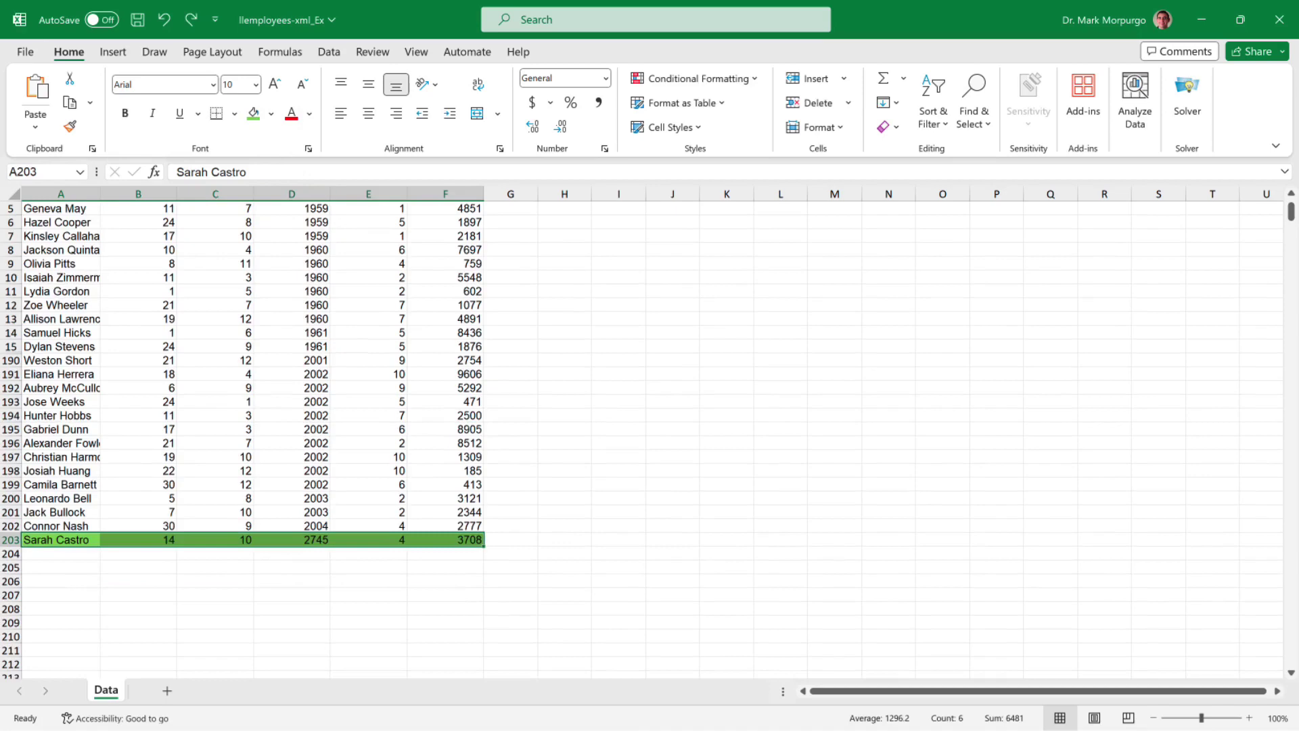
{"action": "scroll", "coordinate": [244, 439], "scroll_direction": "down", "scroll_amount": 5}
- Zoom to 140% and add bold Department and Frequency headers in A205:B205
{"action": "left_click", "coordinate": [1248, 717]}
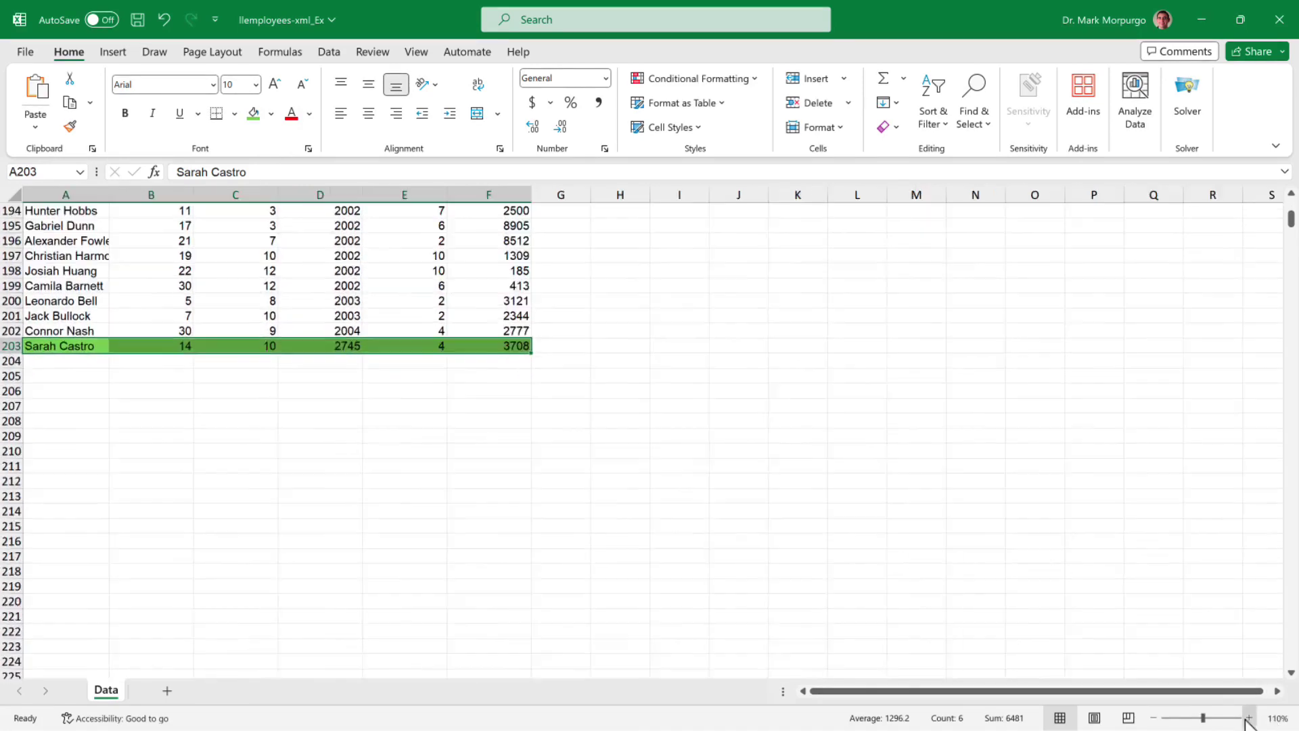
{"action": "left_click", "coordinate": [1248, 717]}
{"action": "left_click", "coordinate": [1248, 718]}
{"action": "left_click", "coordinate": [1248, 718]}
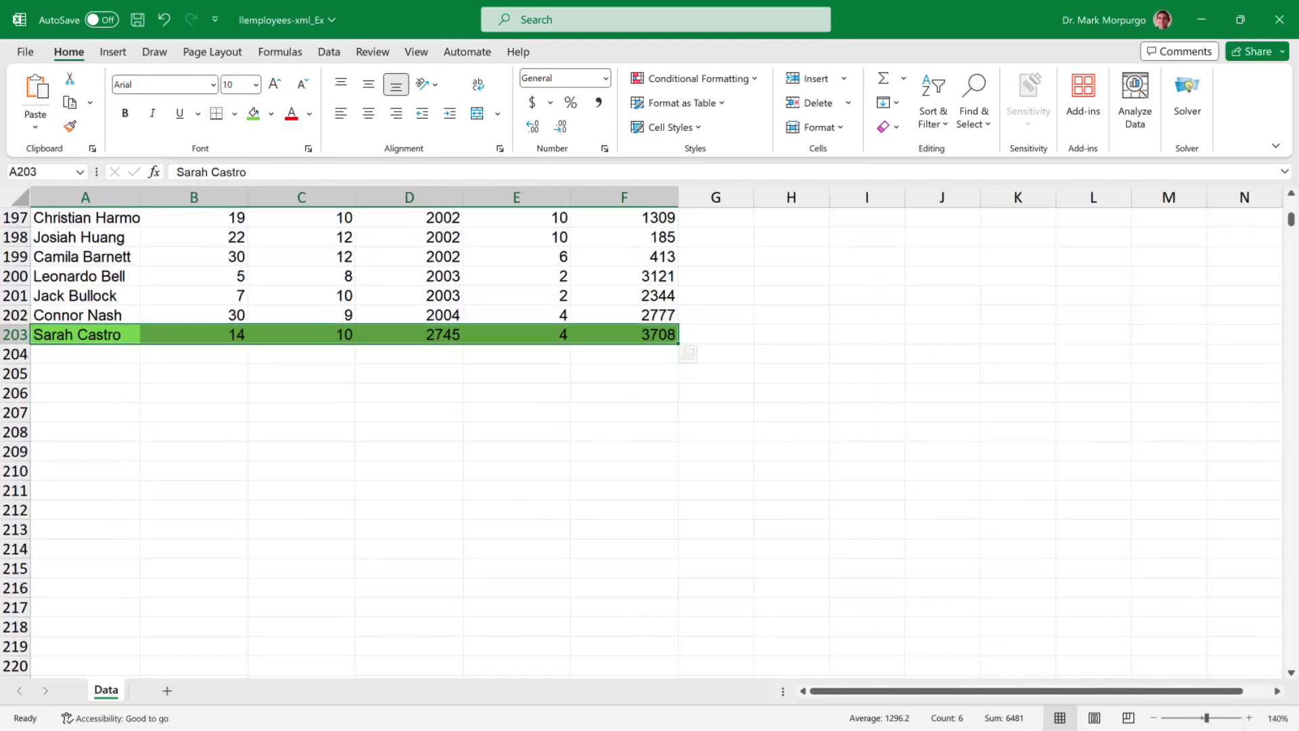
{"action": "left_click", "coordinate": [85, 373]}
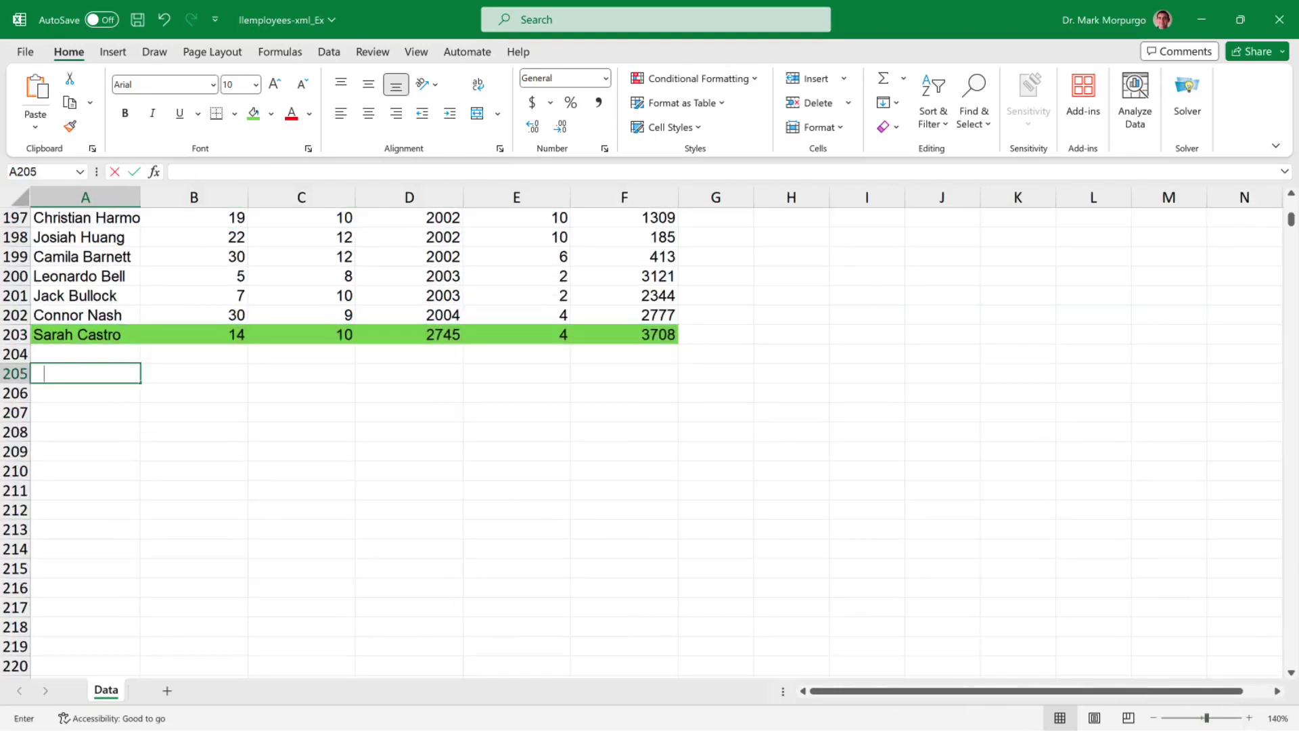
{"action": "type", "text": "Department"}
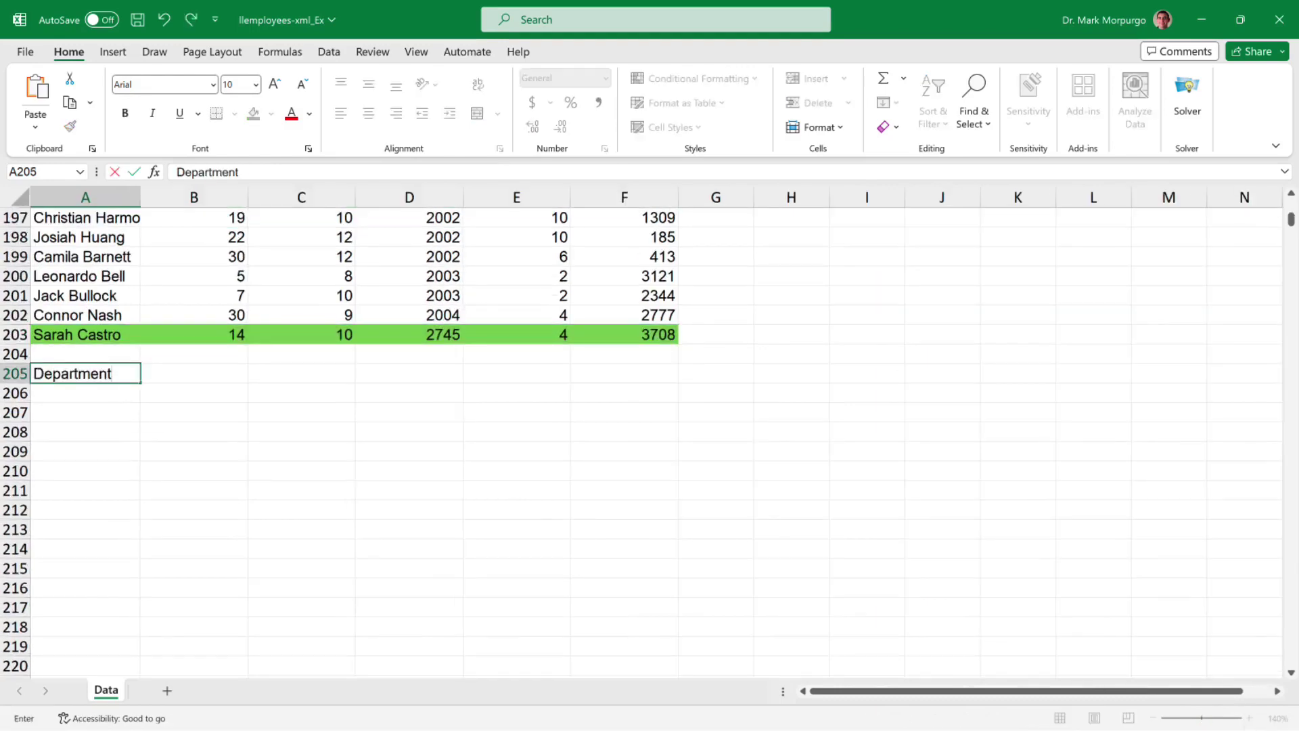
{"action": "key", "text": "Tab"}
{"action": "type", "text": "Frequency"}
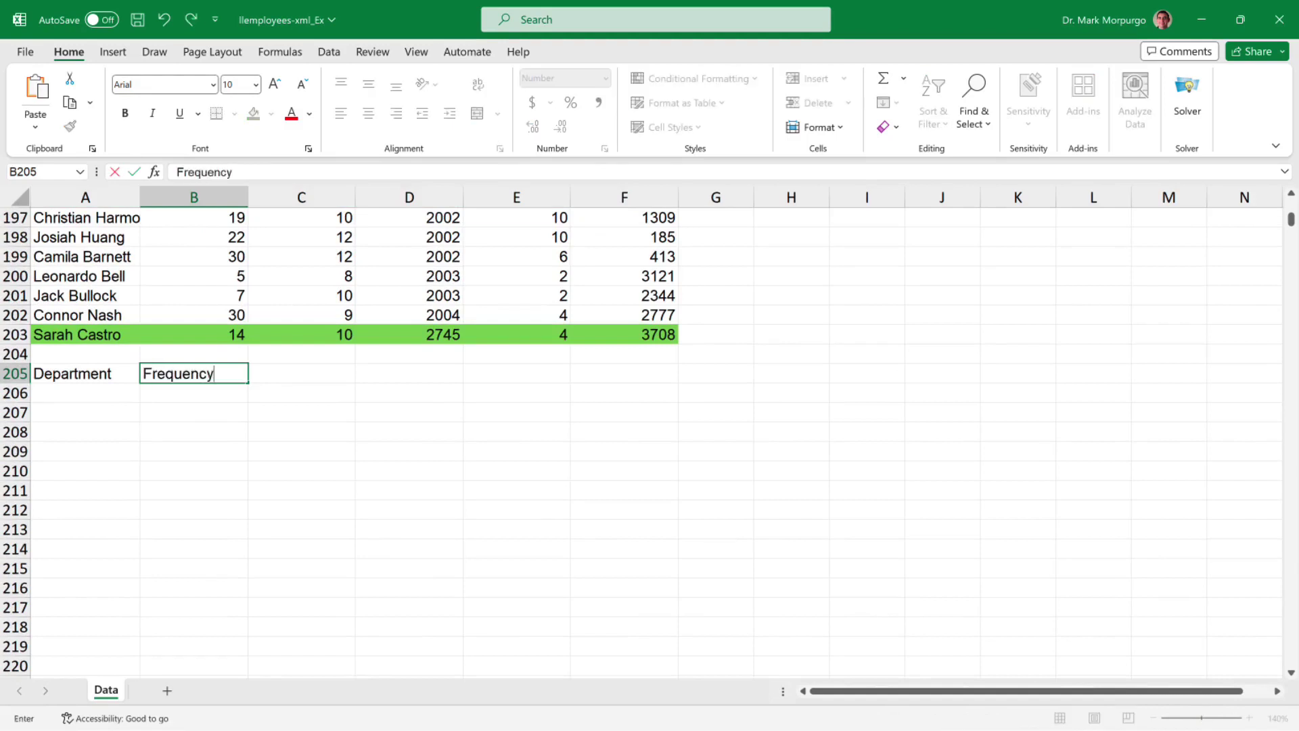
{"action": "key", "text": "Return"}
{"action": "left_click_drag", "start_coordinate": [86, 374], "coordinate": [194, 373]}
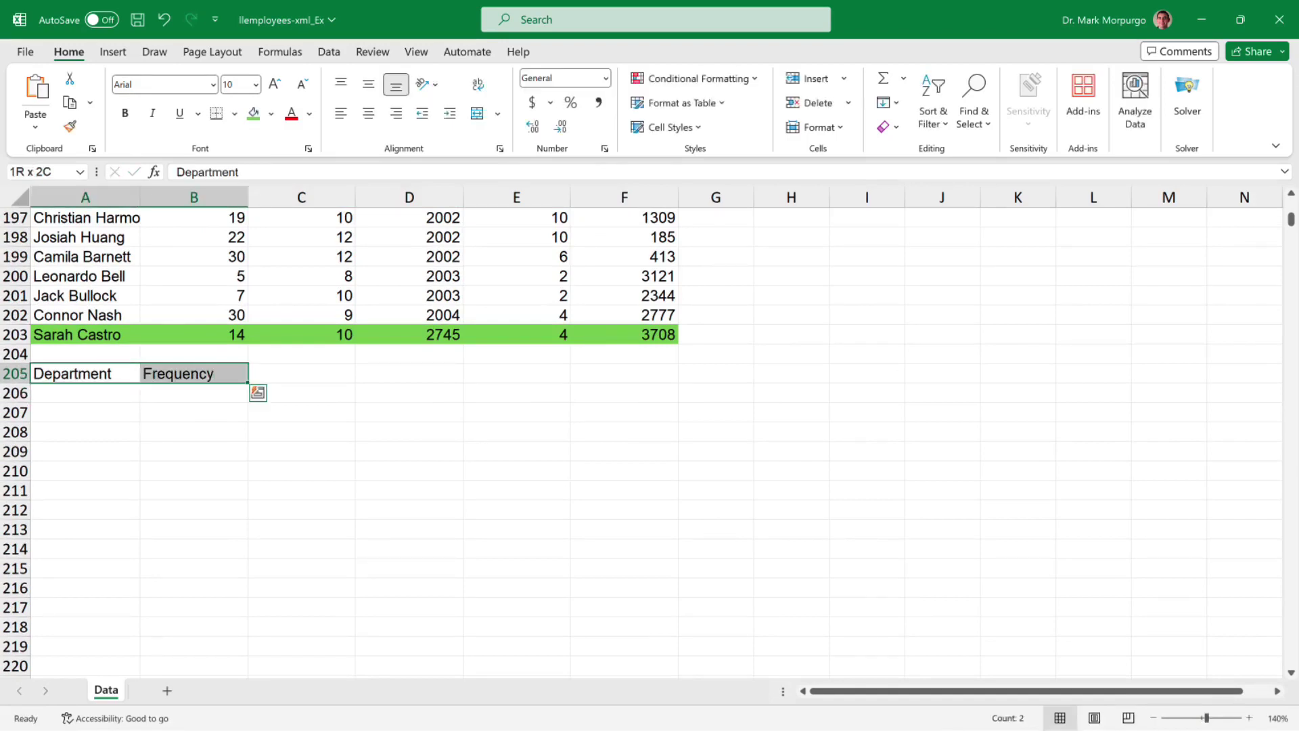
{"action": "left_click", "coordinate": [125, 113]}
- Fill department numbers 1 to 10 into A206:A215
{"action": "key", "text": "Down"}
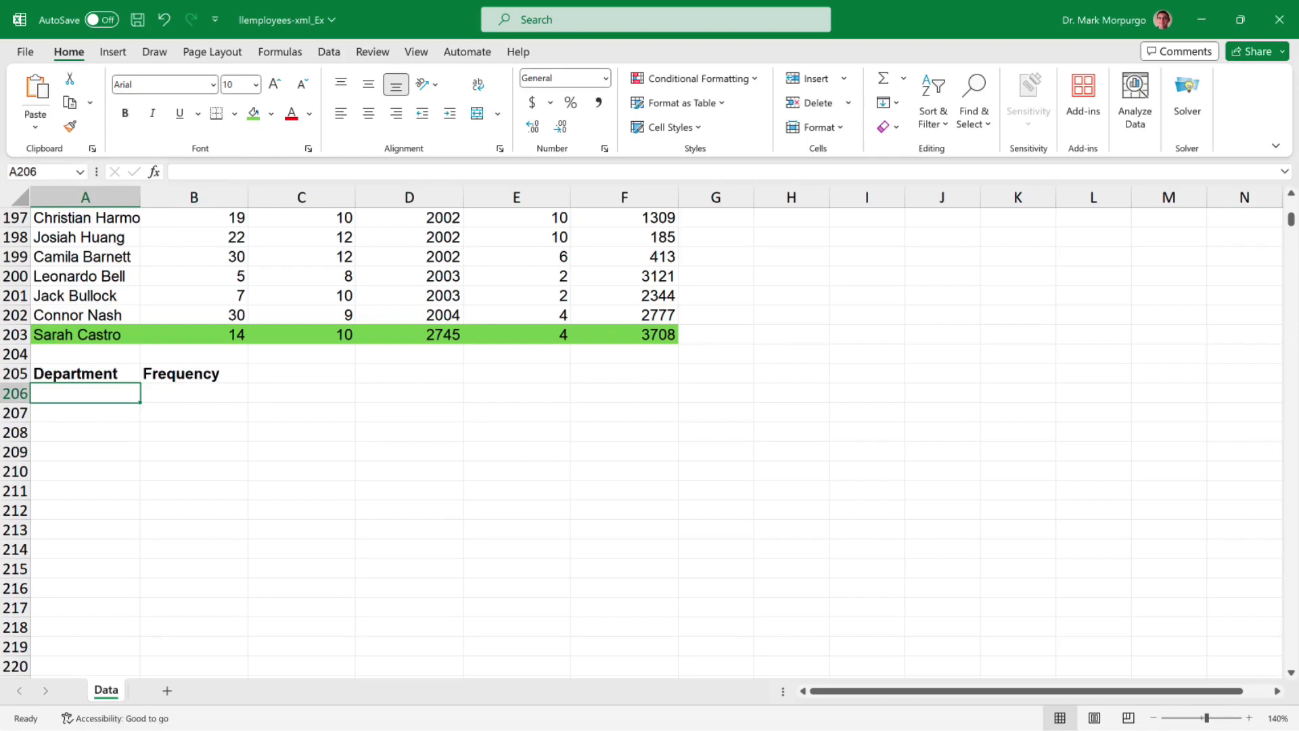
{"action": "type", "text": "1"}
{"action": "key", "text": "Return"}
{"action": "type", "text": "2"}
{"action": "key", "text": "Return"}
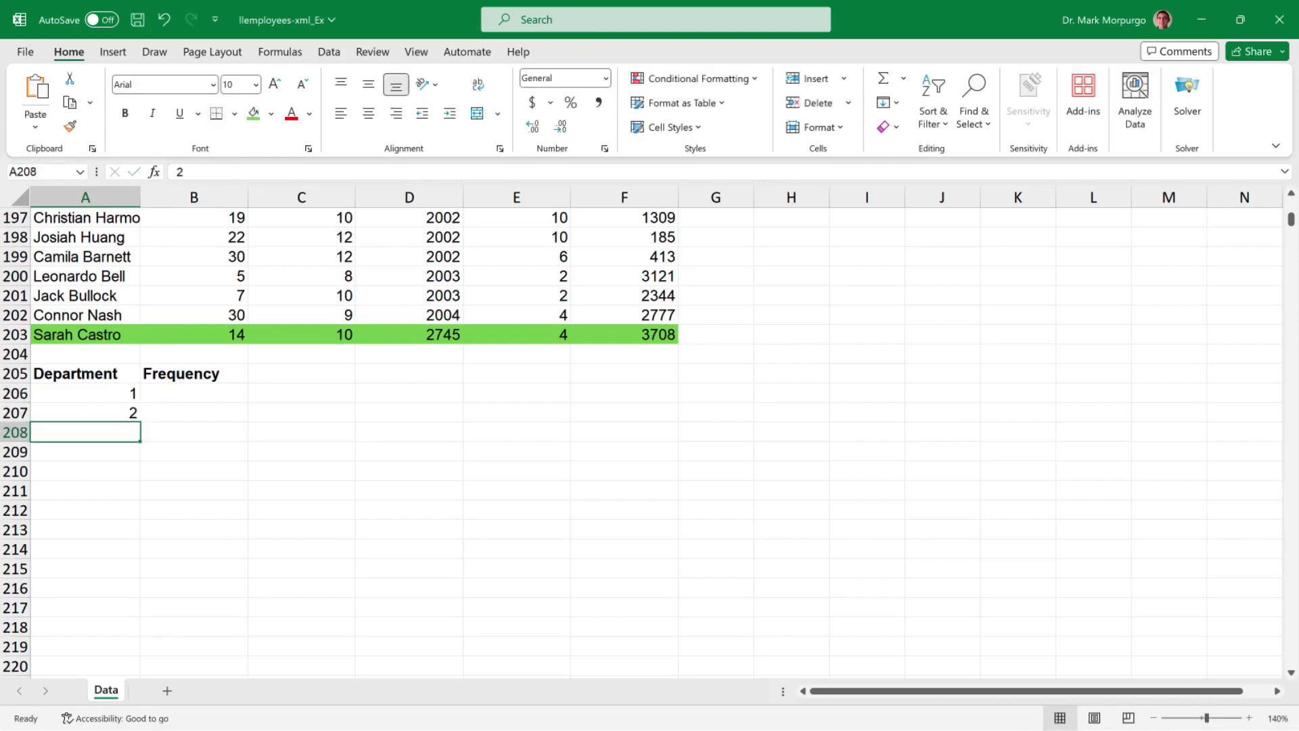
{"action": "left_click", "coordinate": [85, 413]}
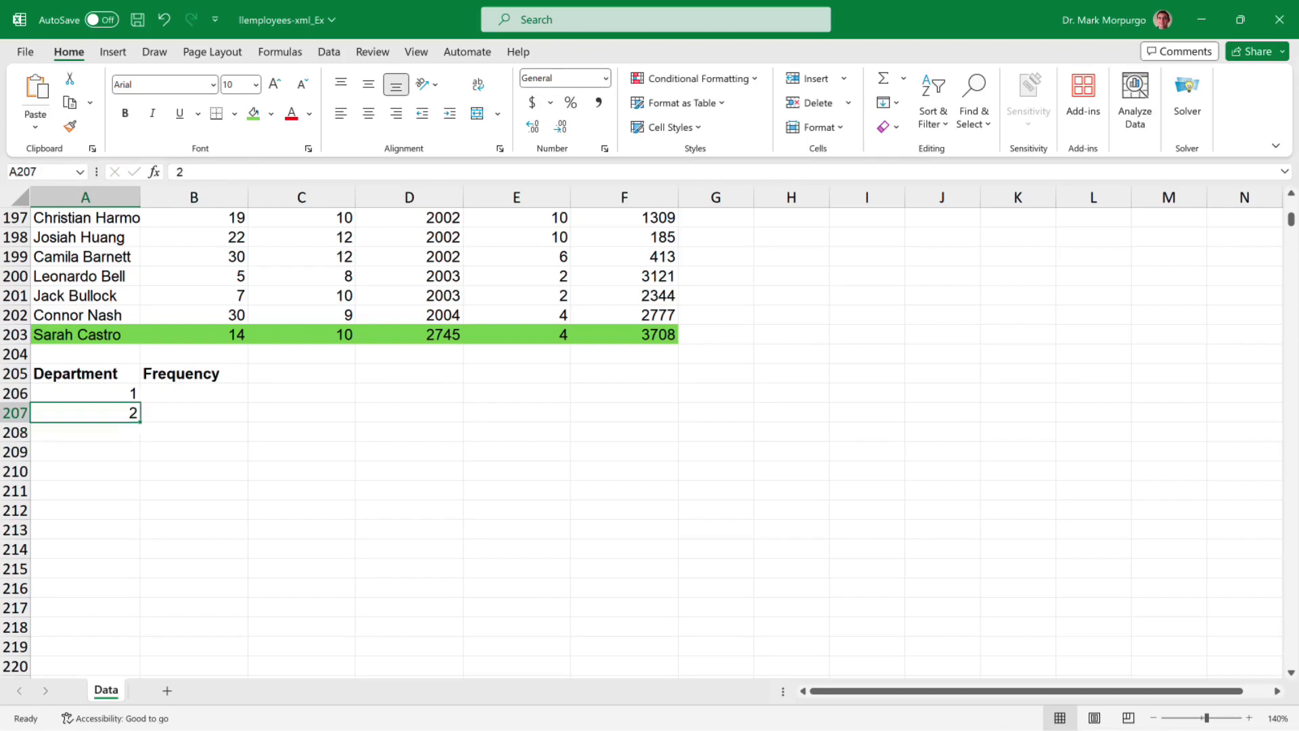
{"action": "left_click", "coordinate": [85, 393]}
{"action": "left_click_drag", "start_coordinate": [85, 393], "coordinate": [85, 413]}
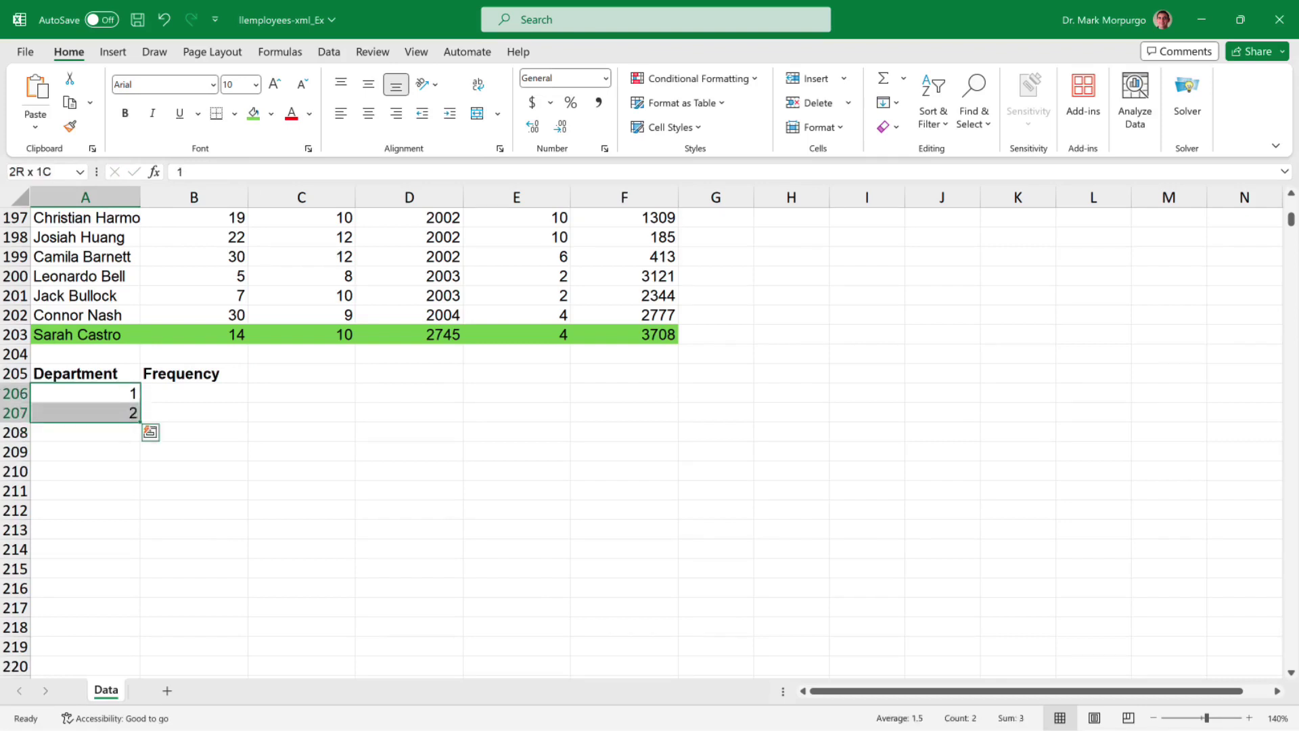
{"action": "left_click_drag", "start_coordinate": [140, 426], "coordinate": [124, 572]}
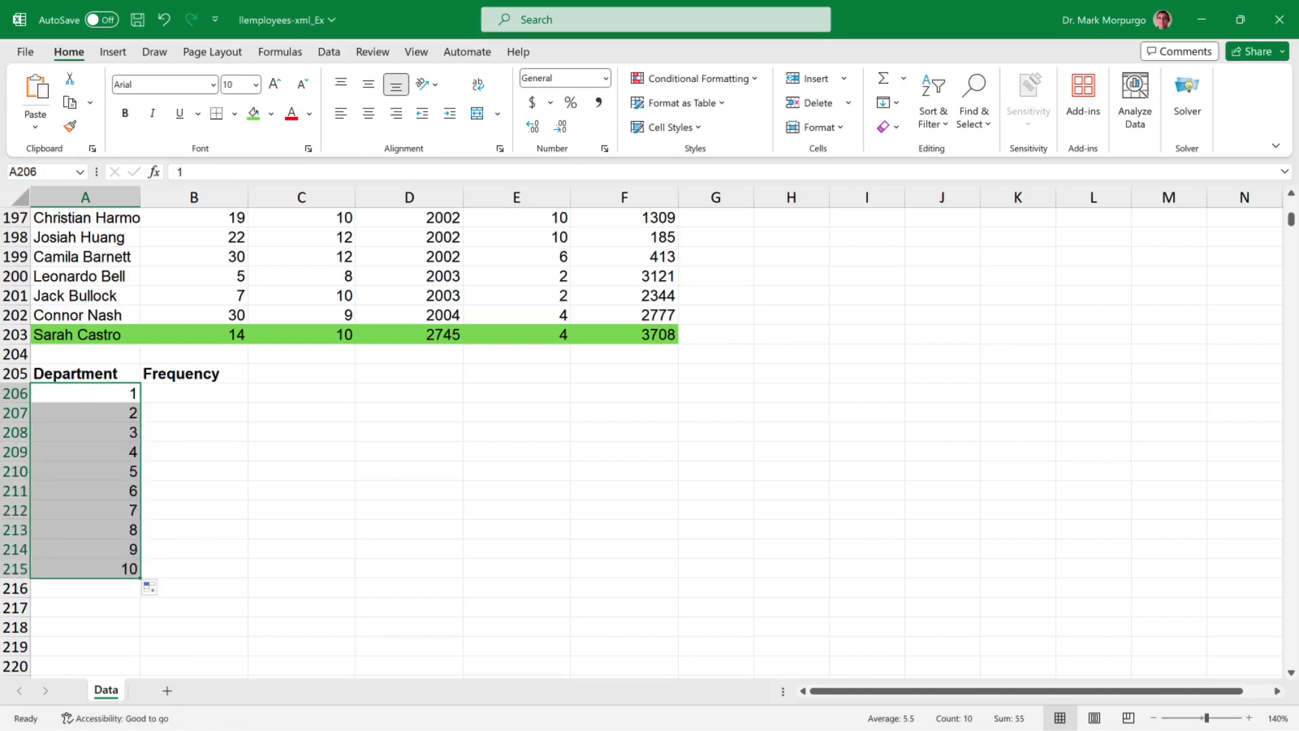
- Add the label Total in A216
{"action": "left_click", "coordinate": [85, 588]}
{"action": "type", "text": "Total"}
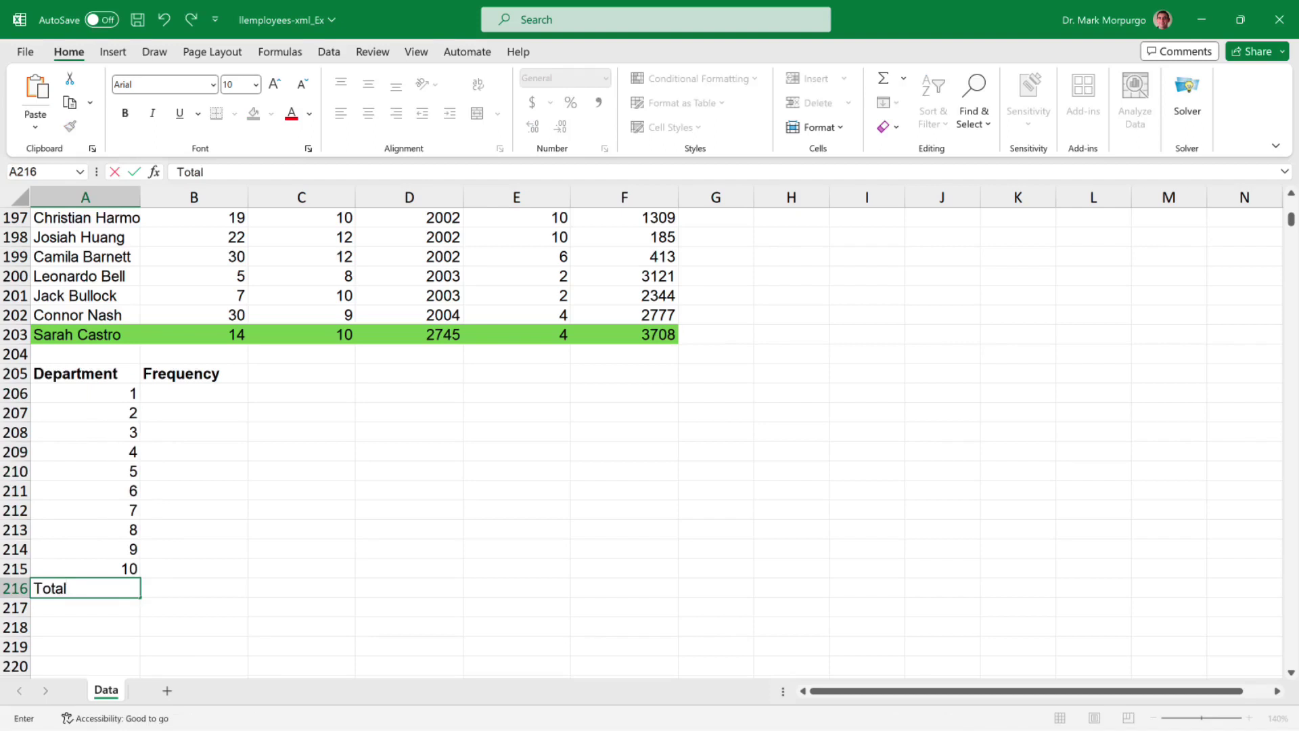
{"action": "key", "text": "Return"}
{"action": "left_click", "coordinate": [86, 588]}
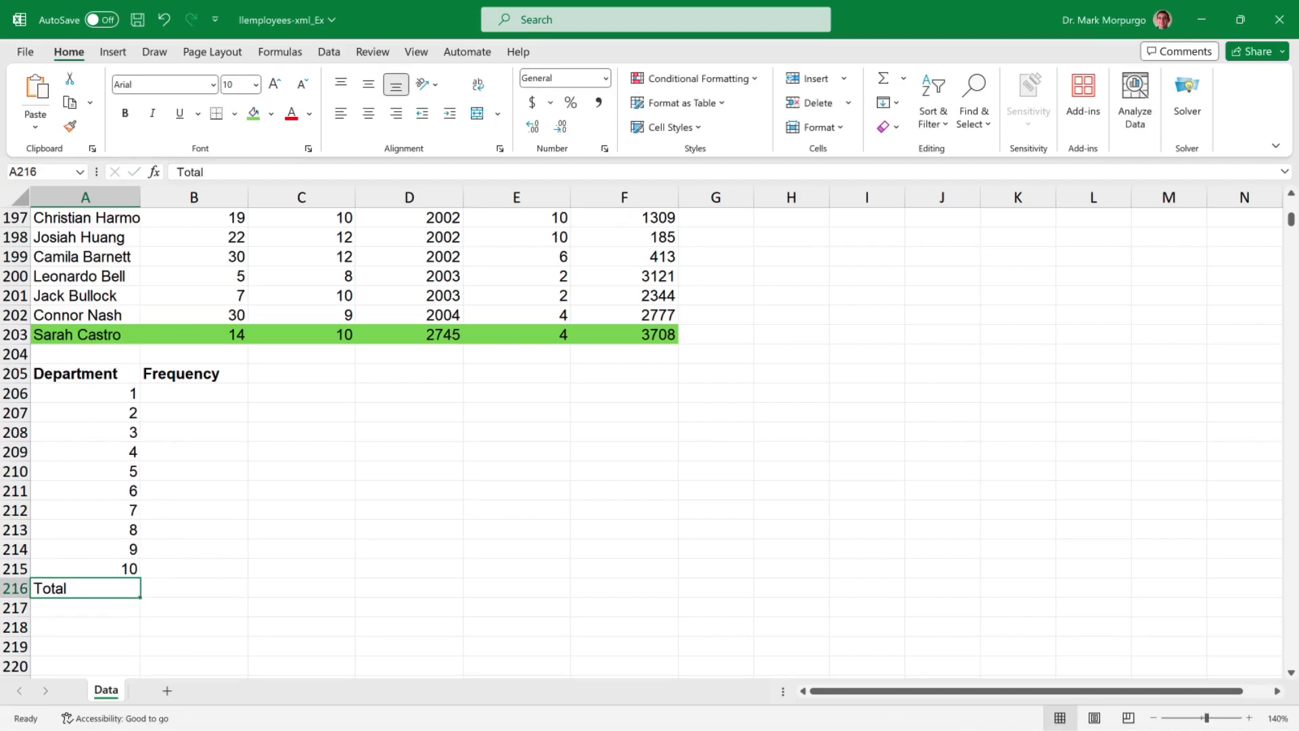
- Right-align the Total label in A216 and shade B206:B216 blue
{"action": "left_click", "coordinate": [396, 113]}
{"action": "left_click_drag", "start_coordinate": [194, 588], "coordinate": [194, 391]}
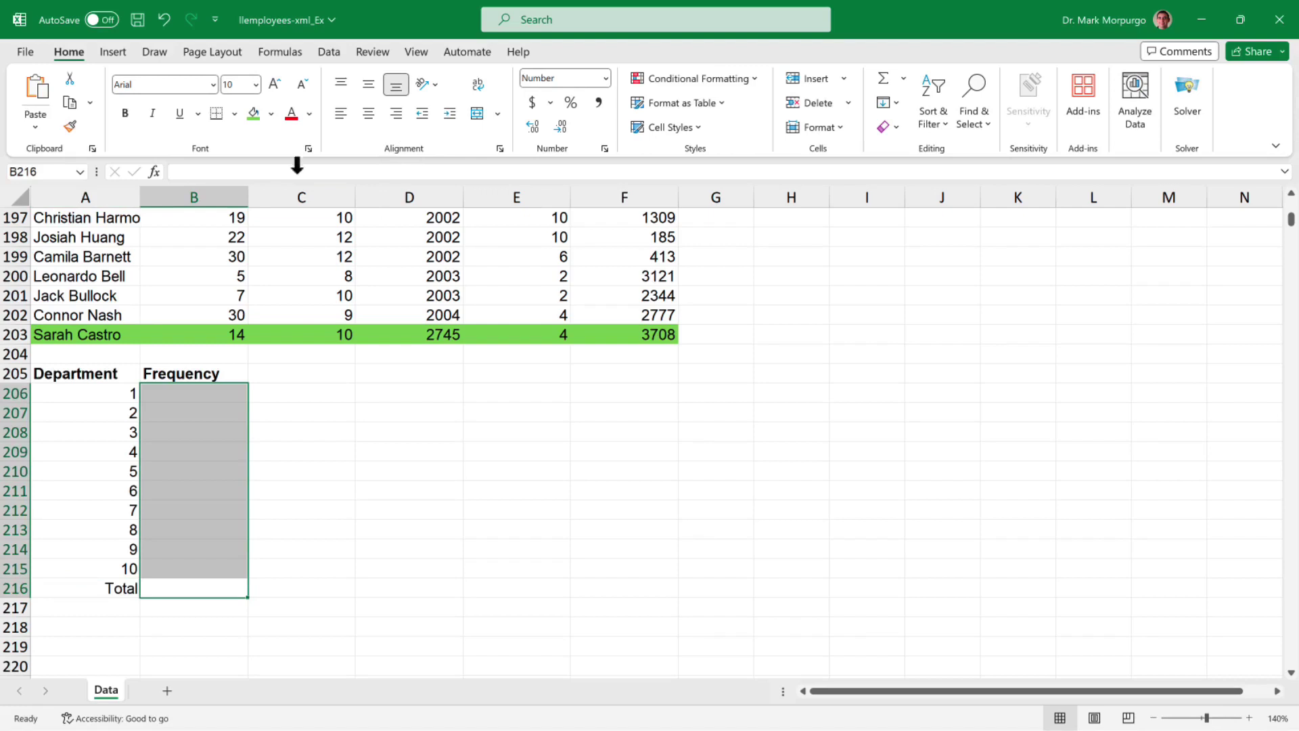
{"action": "left_click", "coordinate": [270, 113]}
{"action": "left_click", "coordinate": [304, 201]}
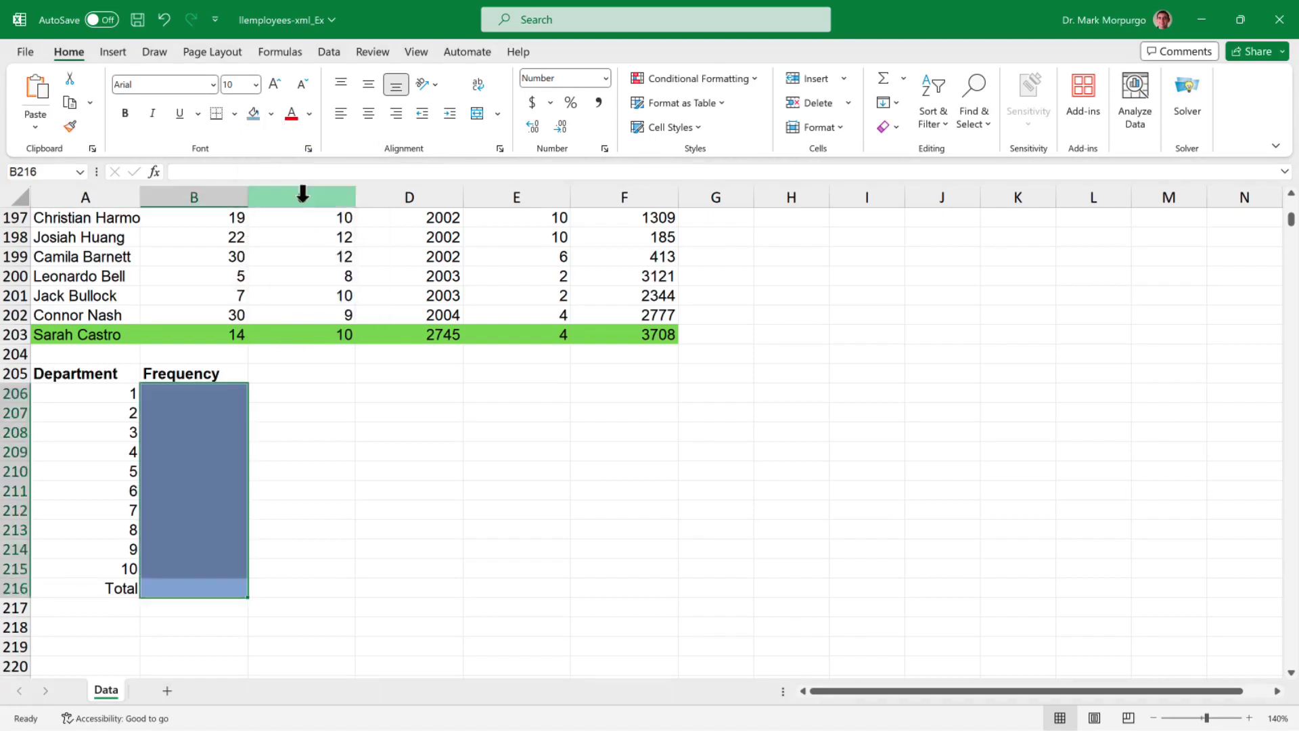
{"action": "left_click", "coordinate": [194, 393]}
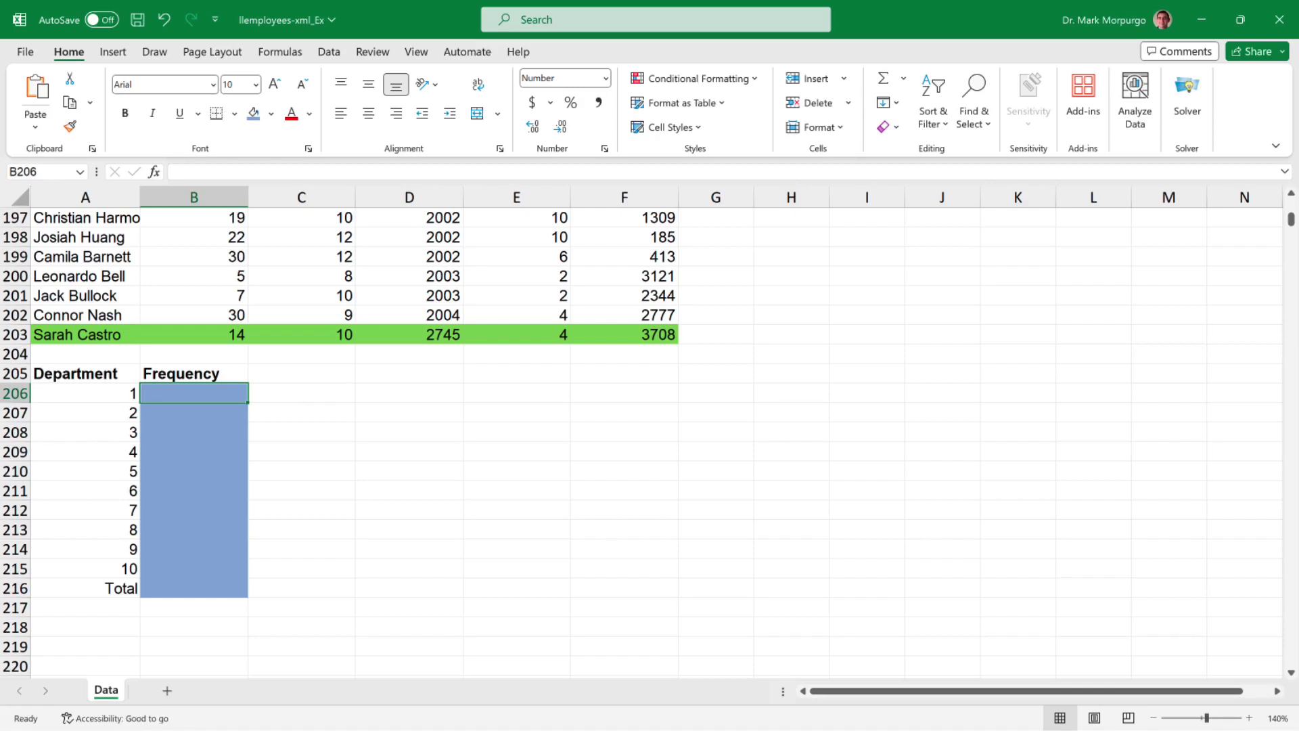
- Enter =COUNTIF($E$3:$E$202,A206) in B206, giving 17 for department 1
{"action": "type", "text": "="}
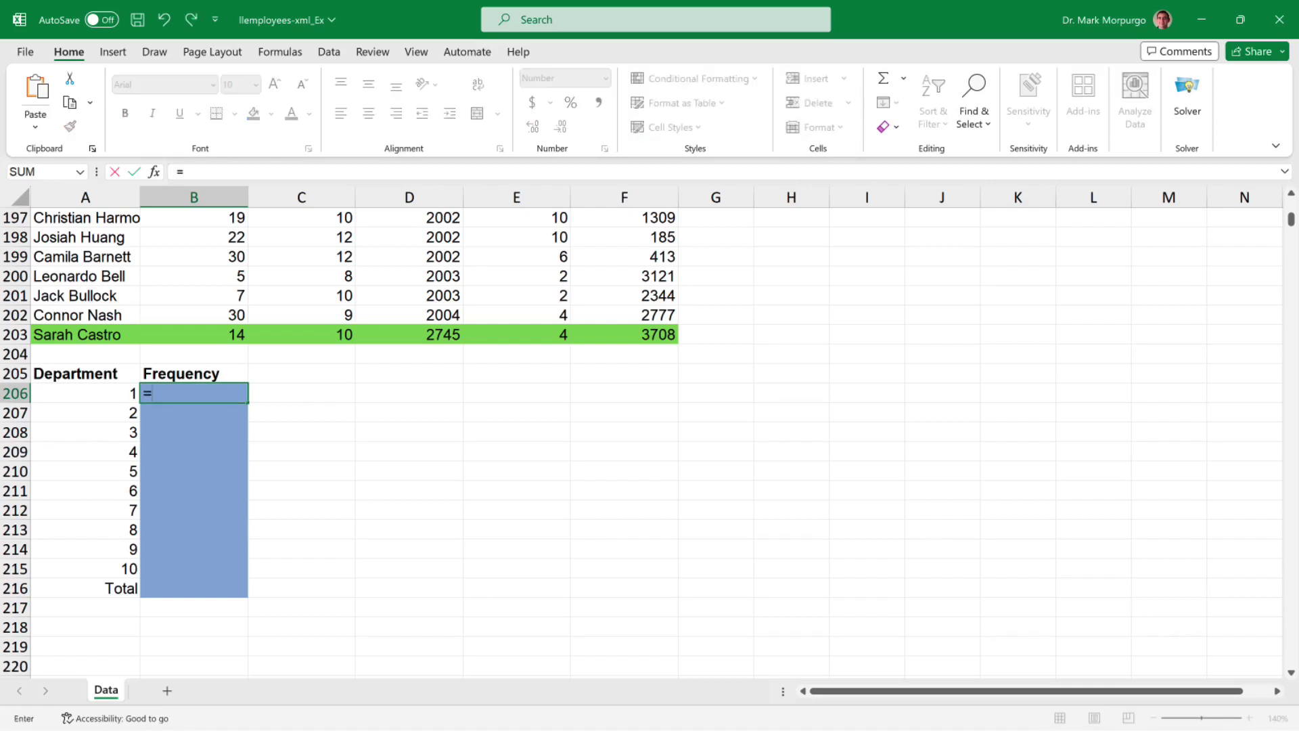
{"action": "type", "text": "countif"}
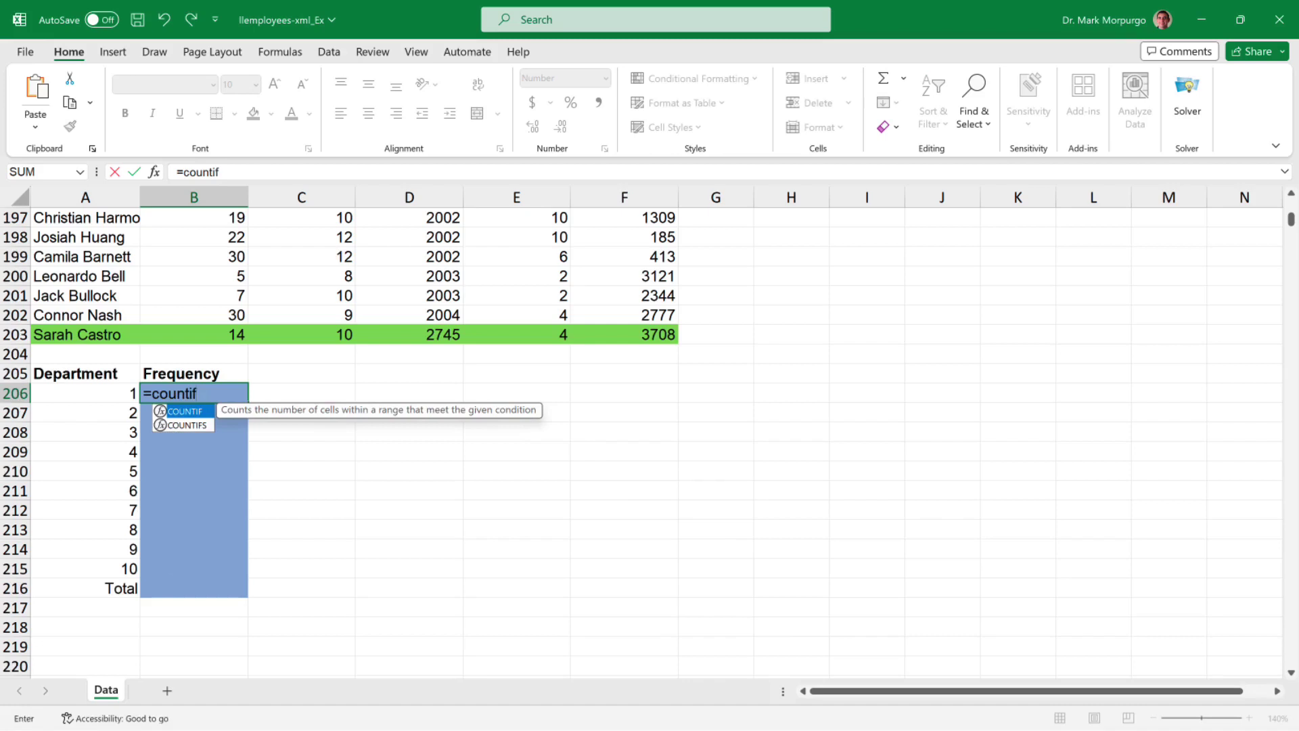
{"action": "key", "text": "Tab"}
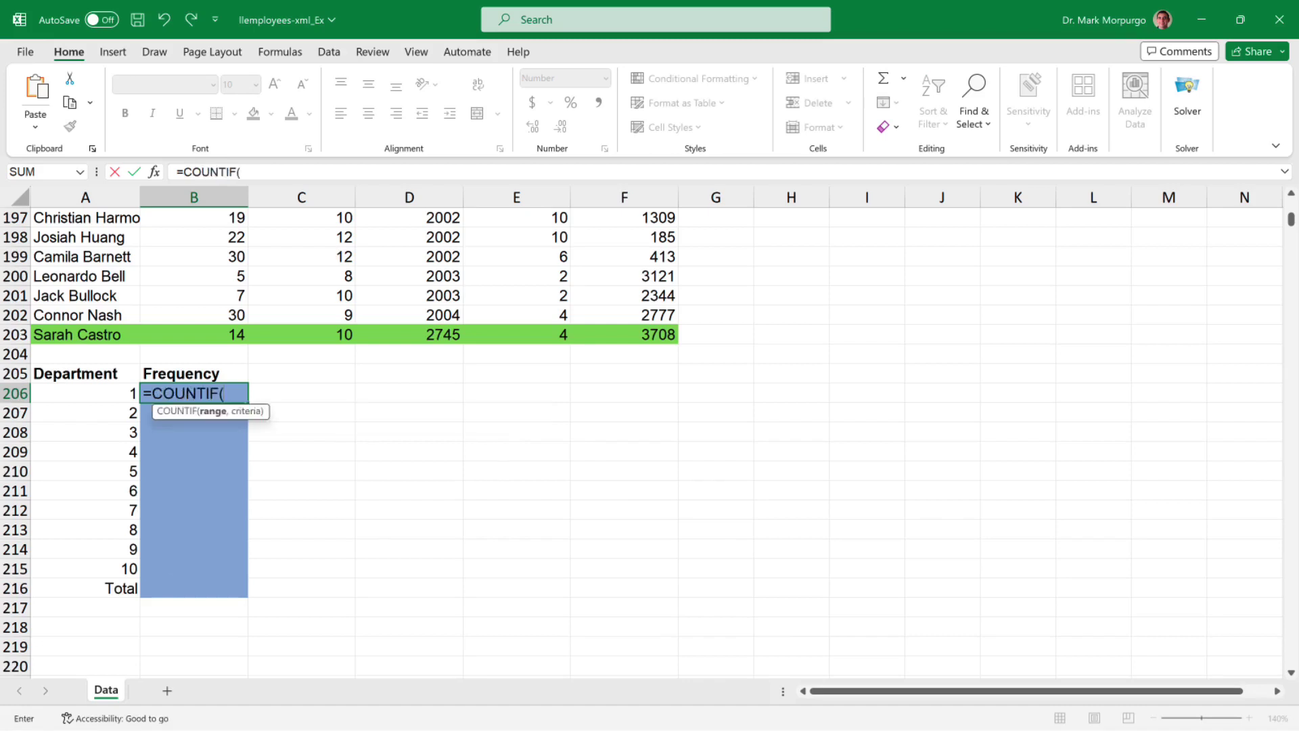
{"action": "left_click_drag", "start_coordinate": [542, 315], "coordinate": [539, 257]}
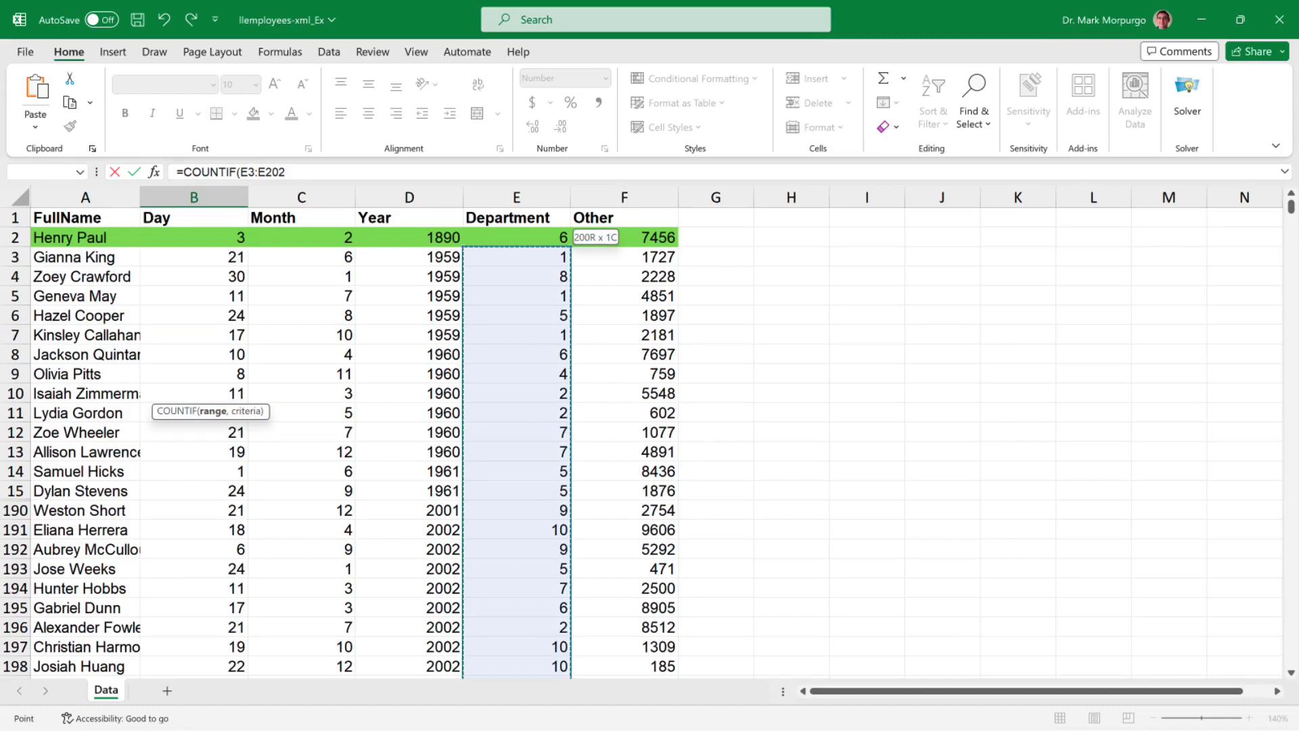
{"action": "key", "text": "F4"}
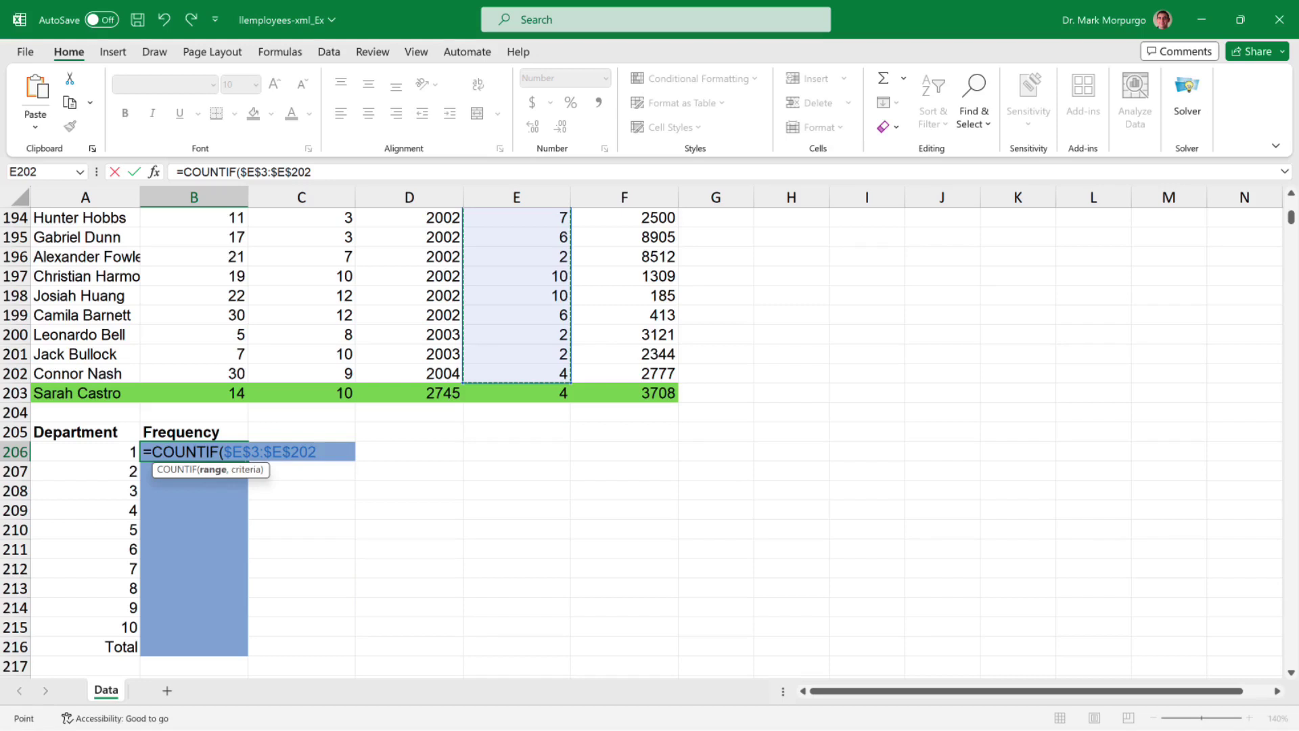
{"action": "type", "text": ","}
{"action": "left_click", "coordinate": [73, 458]}
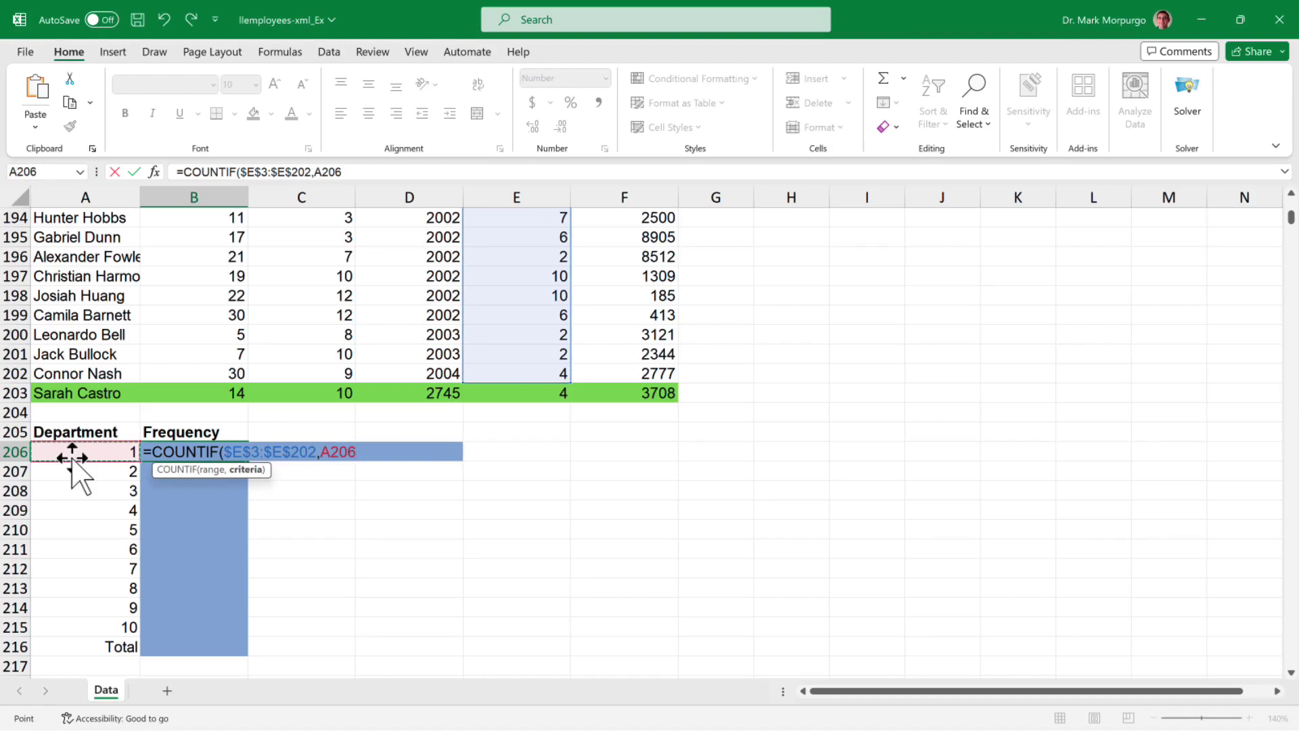
{"action": "type", "text": ")"}
{"action": "key", "text": "Return"}
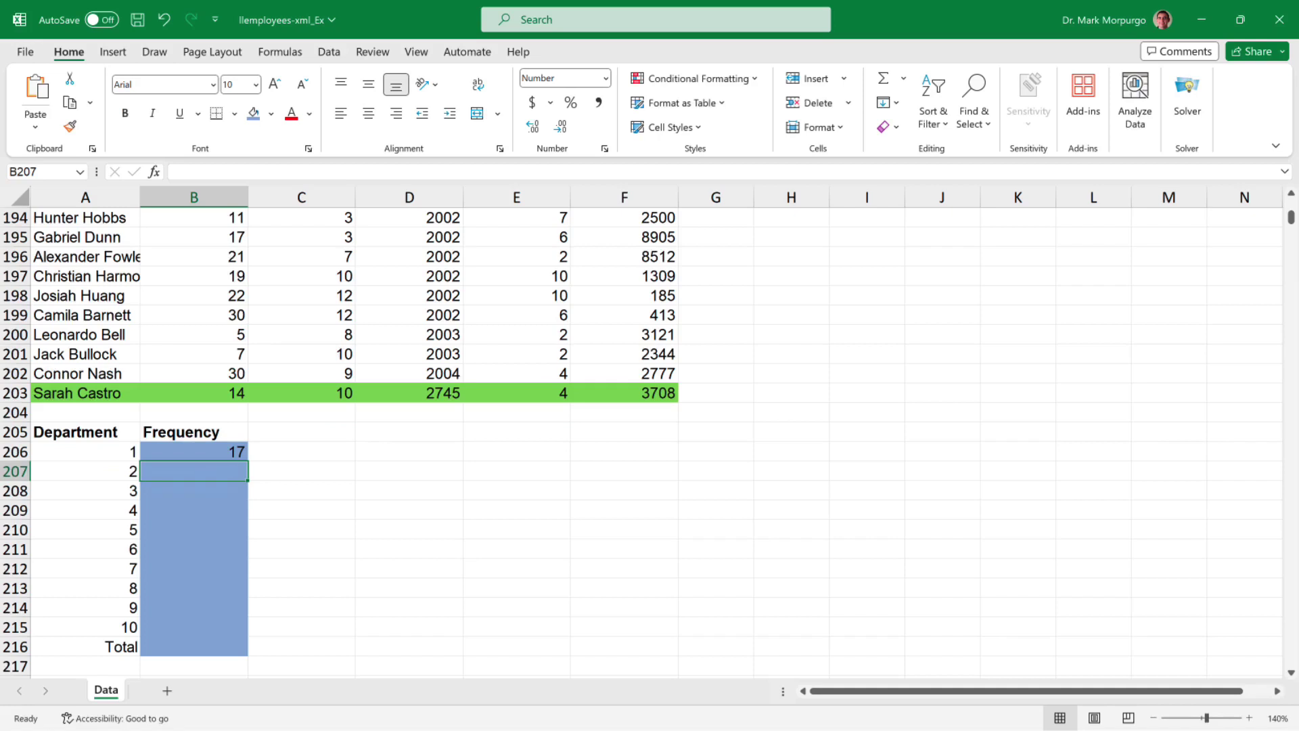
- Copy the count formula down to B215 for departments 2 through 10
{"action": "key", "text": "shift+Return"}
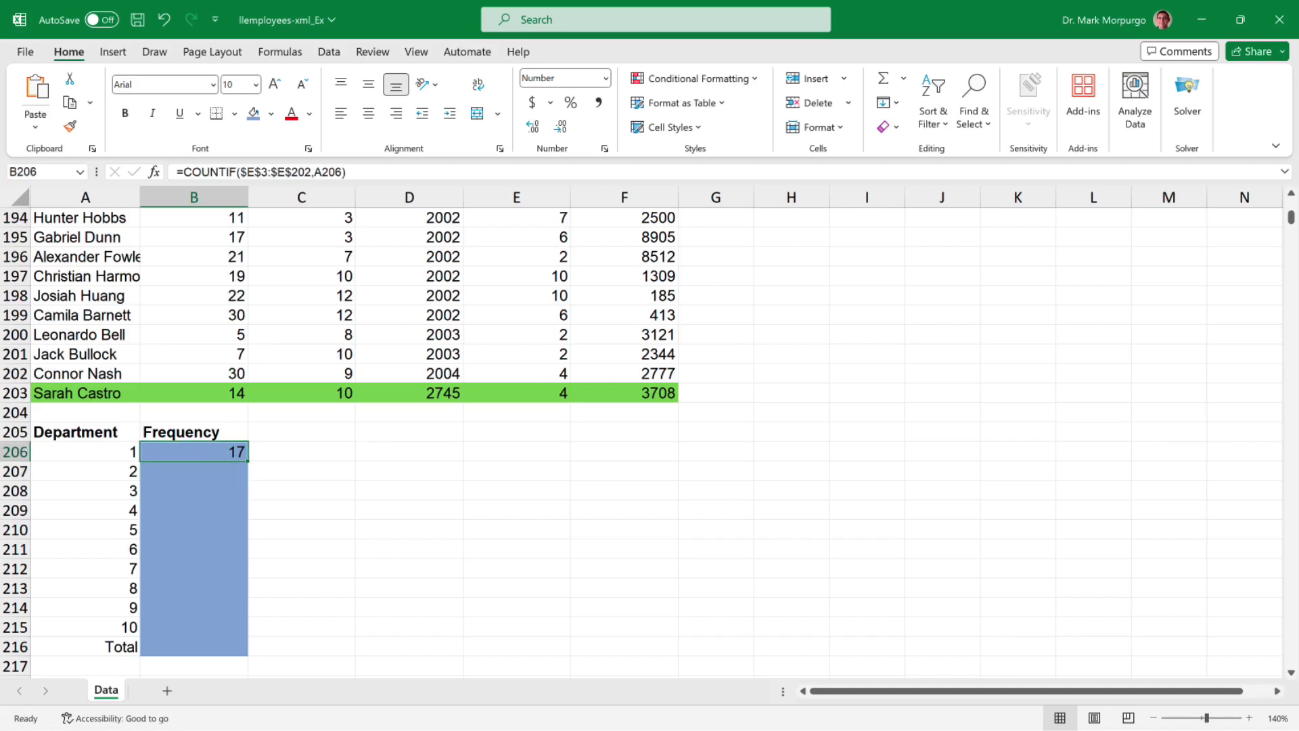
{"action": "left_click_drag", "start_coordinate": [250, 466], "coordinate": [217, 630]}
{"action": "left_click", "coordinate": [194, 646]}
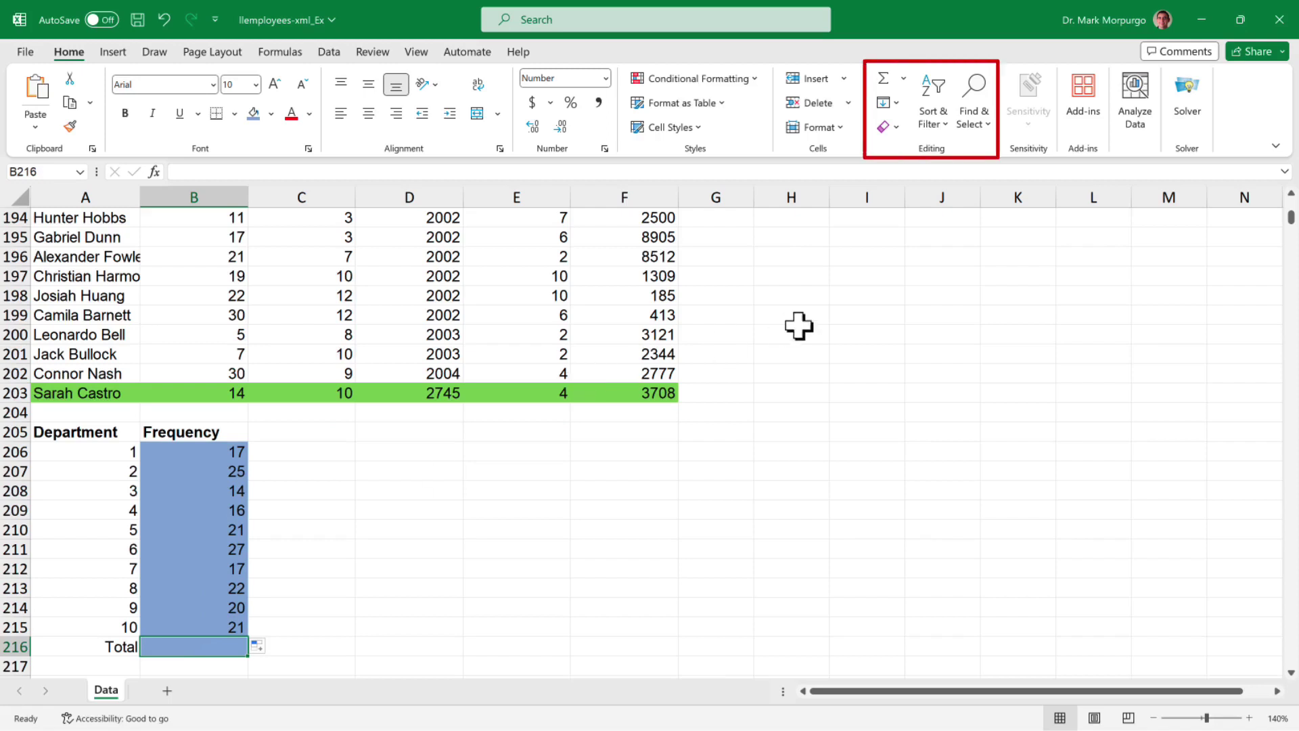
- Enter =SUM(B206:B215) in Total cell B216 so it shows 200, then zoom out
{"action": "left_click", "coordinate": [904, 79]}
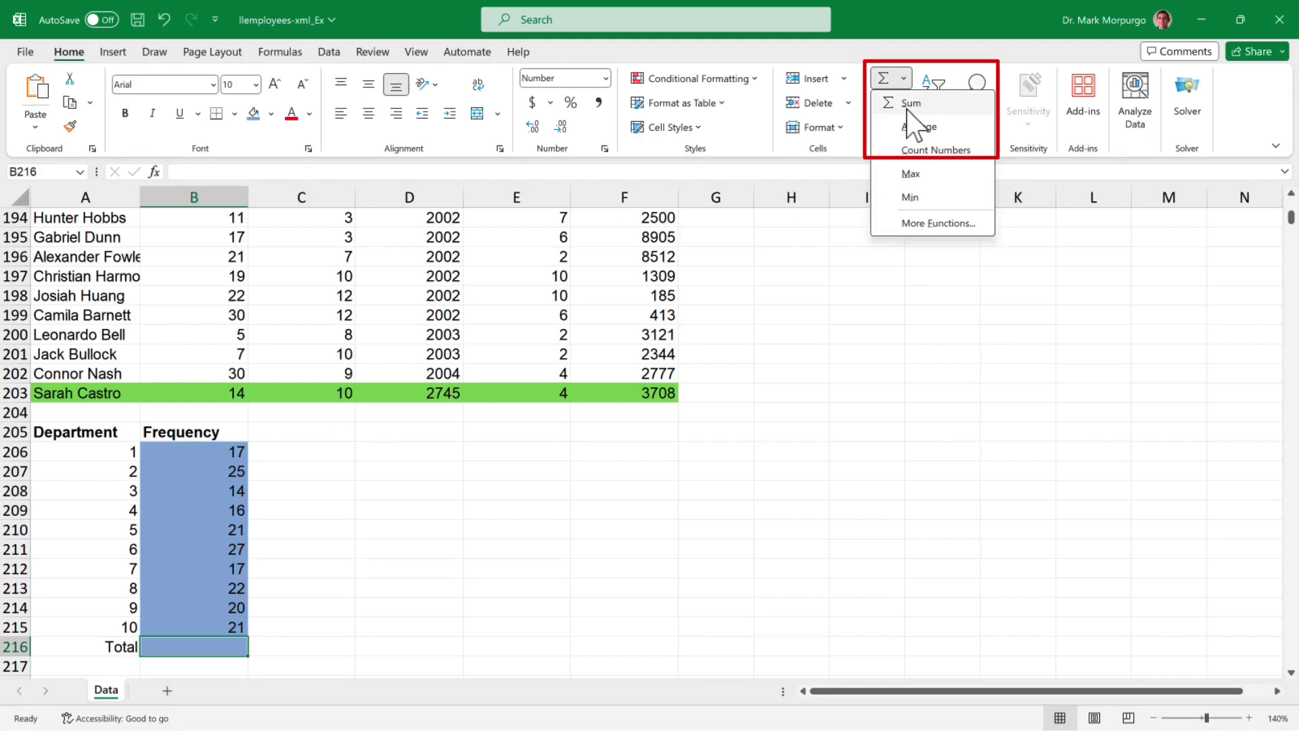
{"action": "left_click", "coordinate": [909, 106]}
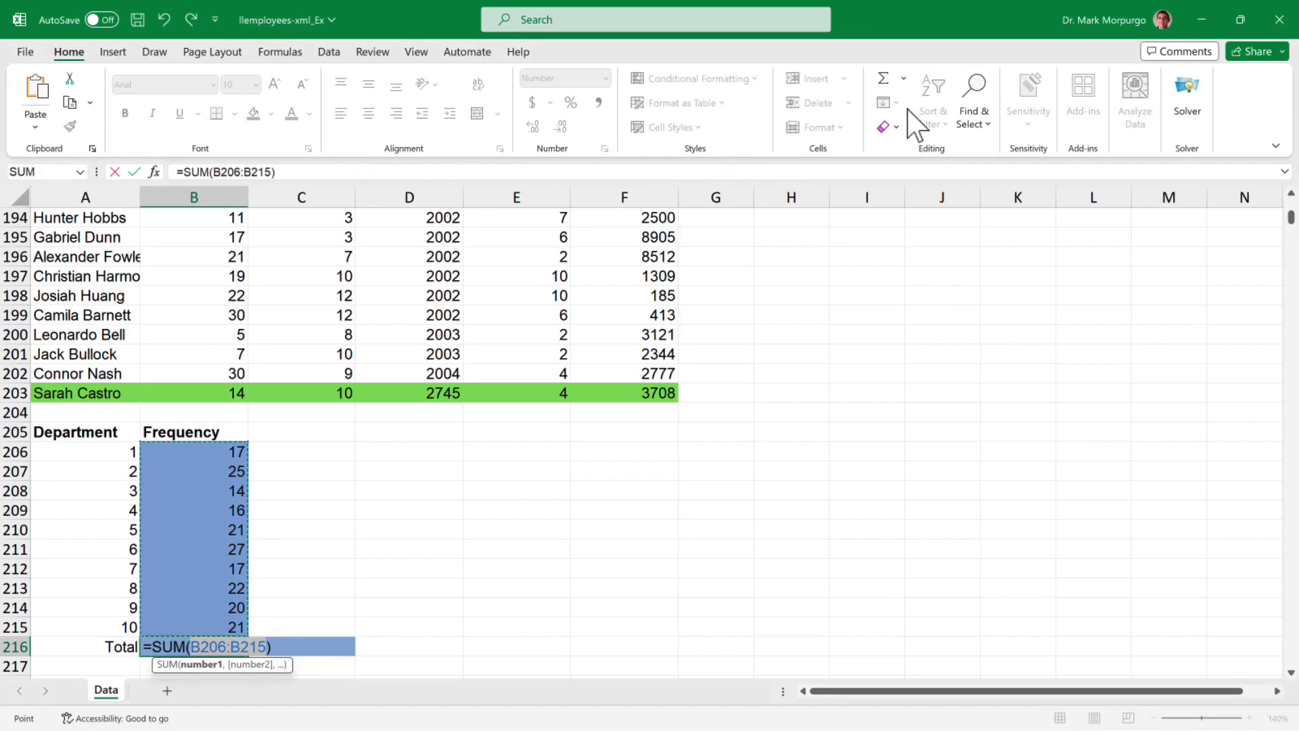
{"action": "key", "text": "Return"}
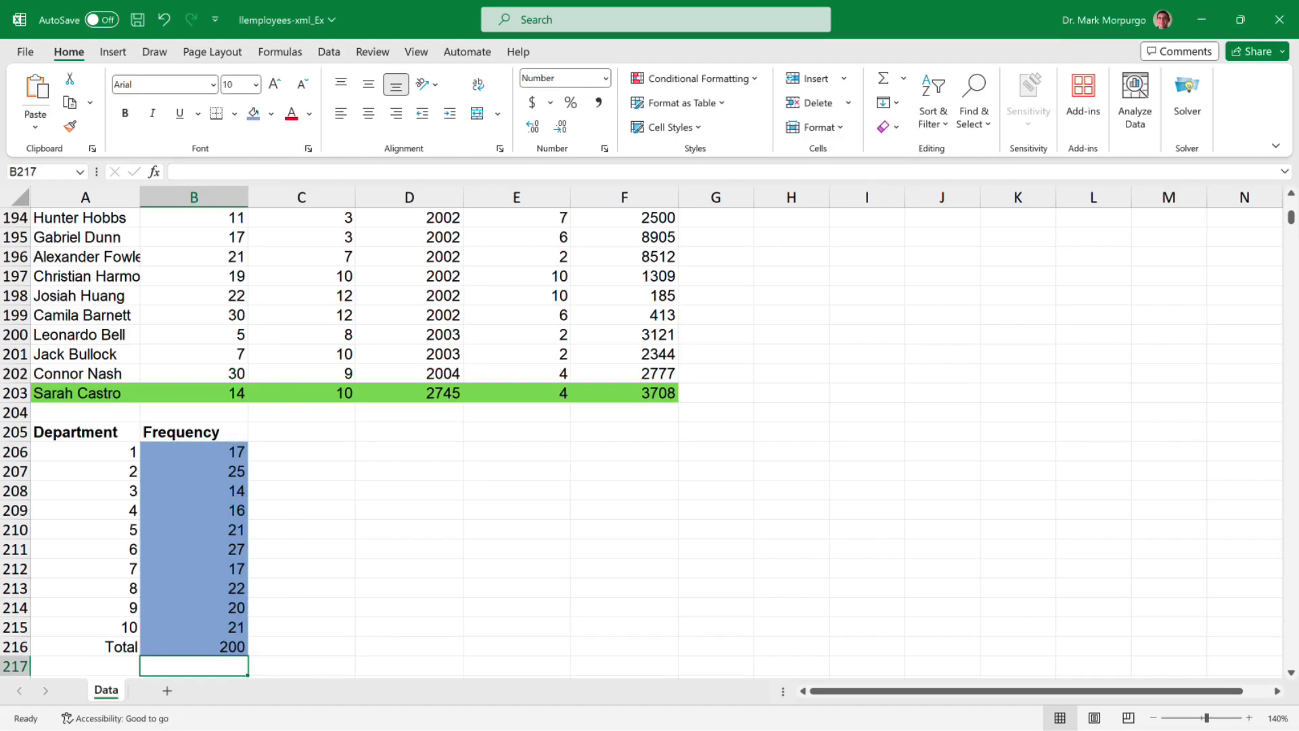
{"action": "left_click", "coordinate": [1153, 717]}
{"action": "left_click", "coordinate": [1154, 717]}
{"action": "left_click", "coordinate": [1153, 717]}
{"action": "left_click", "coordinate": [1153, 717]}
{"action": "left_click", "coordinate": [1153, 717]}
{"action": "scroll", "coordinate": [609, 406], "scroll_direction": "up", "scroll_amount": 2}
{"action": "left_click", "coordinate": [1153, 717]}
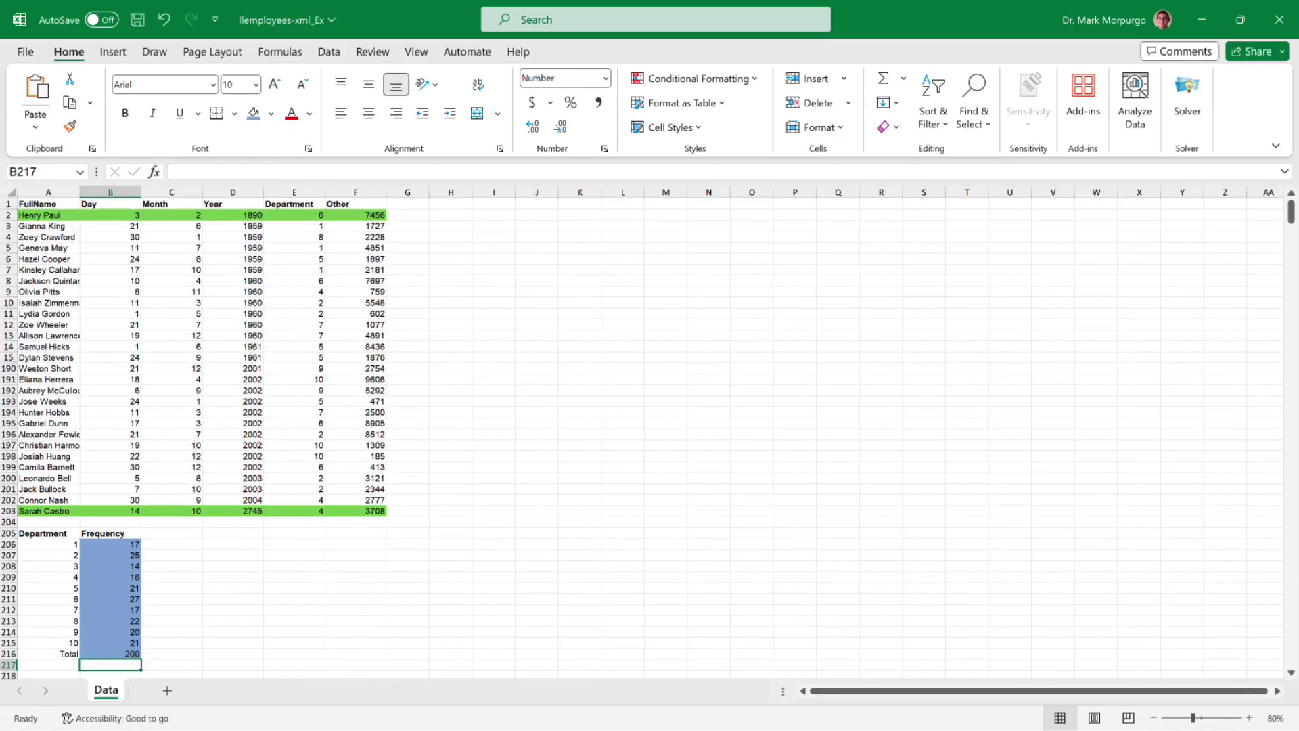